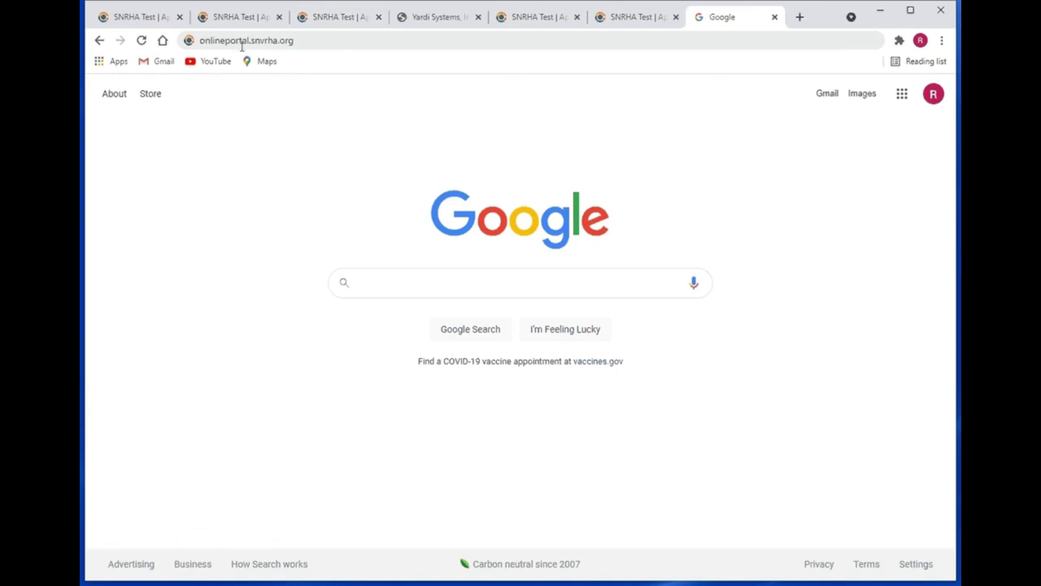
# - Load onlineportal.snvrha.org in Chrome and go to the SNRHA Test site's Landlord Login page
pyautogui.click(305, 41)
pyautogui.moveTo(289, 41); pyautogui.dragTo(196, 40)
pyautogui.click(327, 41)
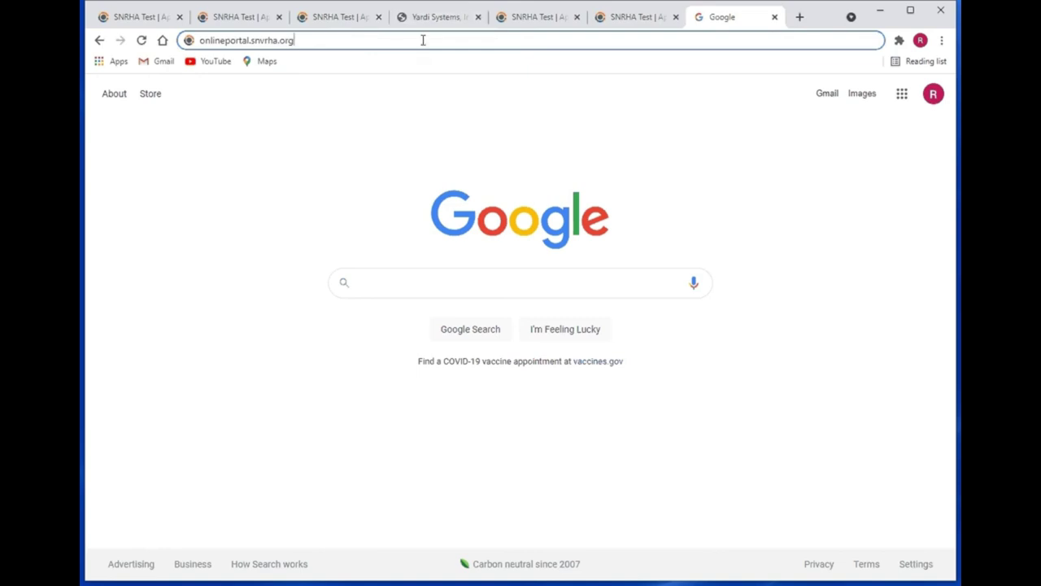
pyautogui.press('Return')
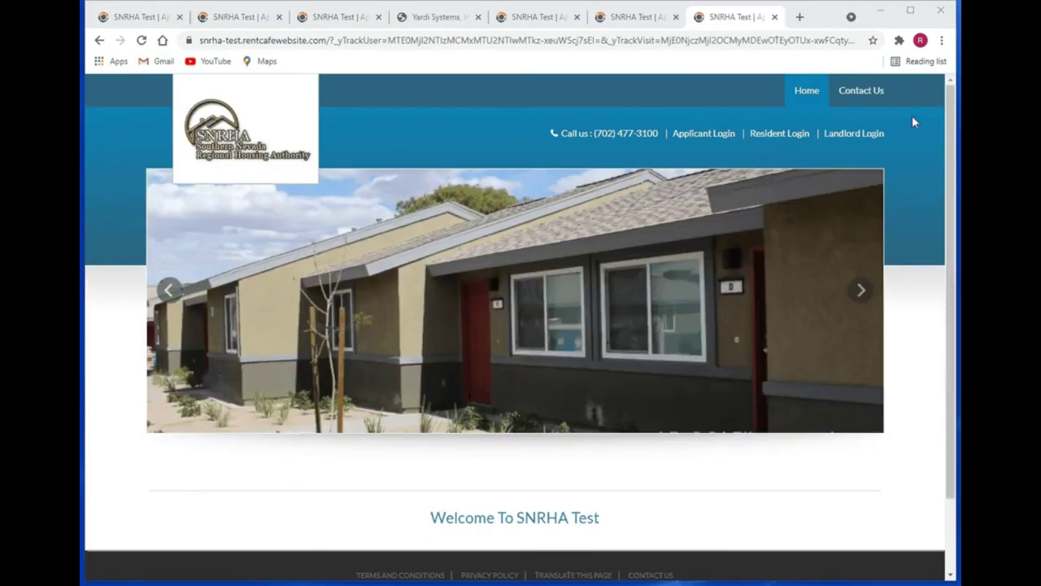
pyautogui.click(864, 140)
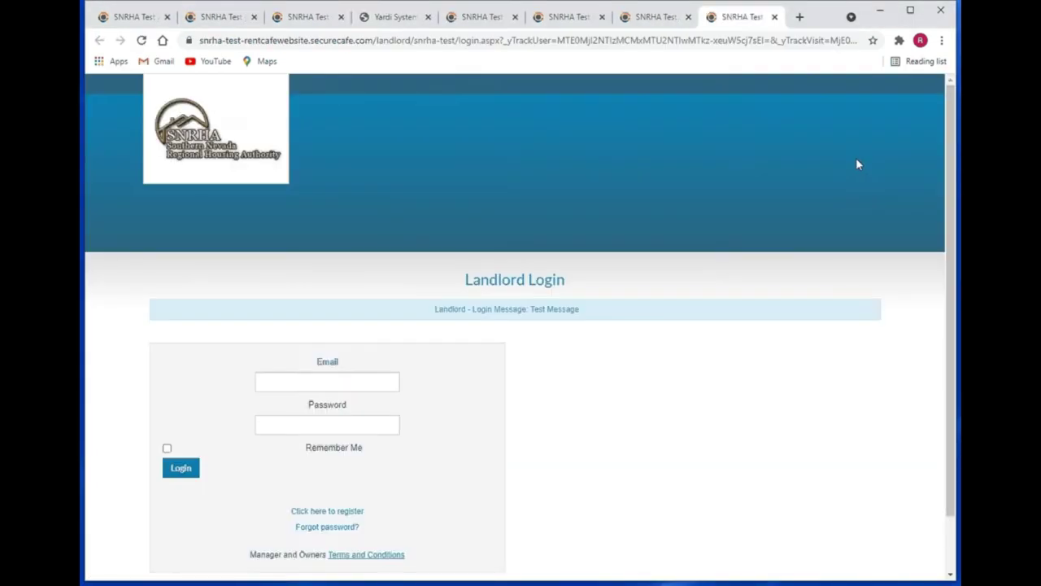
# - Log in with the saved landlord email and the account password, dismissing the save-password prompt
pyautogui.scroll(-1, 857, 163)
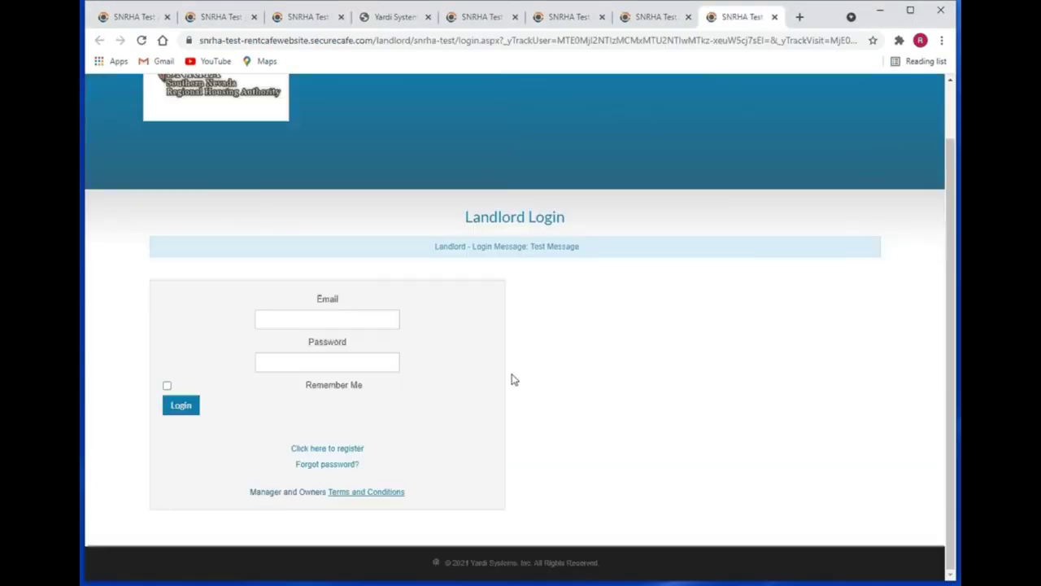
pyautogui.click(345, 318)
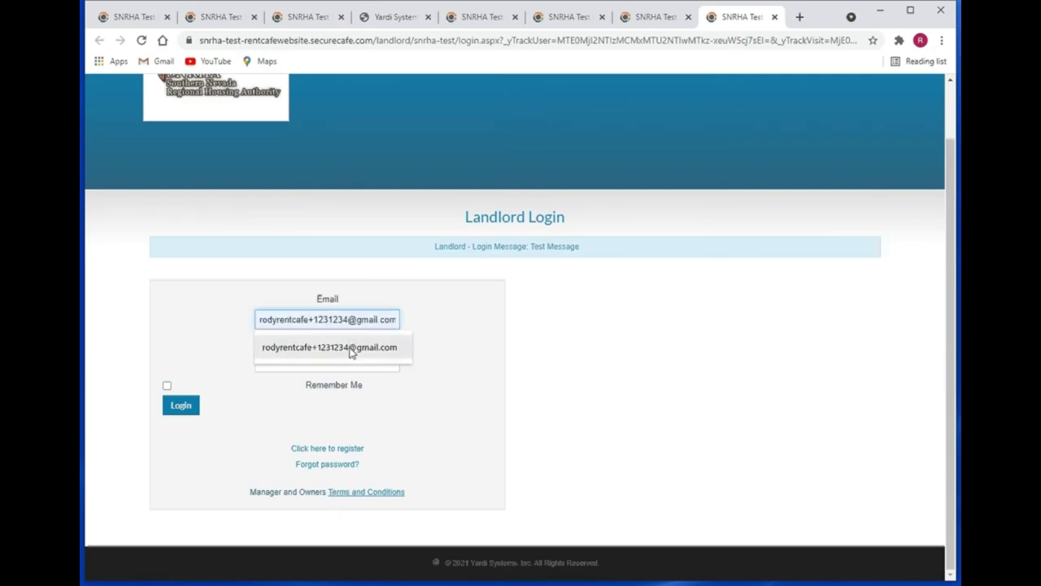
pyautogui.click(351, 347)
pyautogui.click(362, 360)
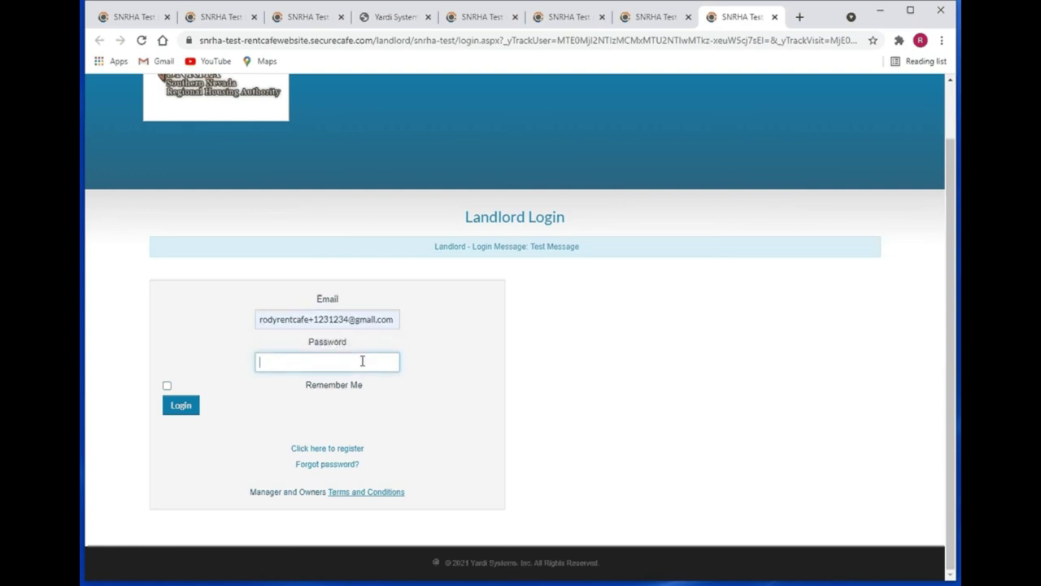
pyautogui.write('**********')
pyautogui.click(179, 411)
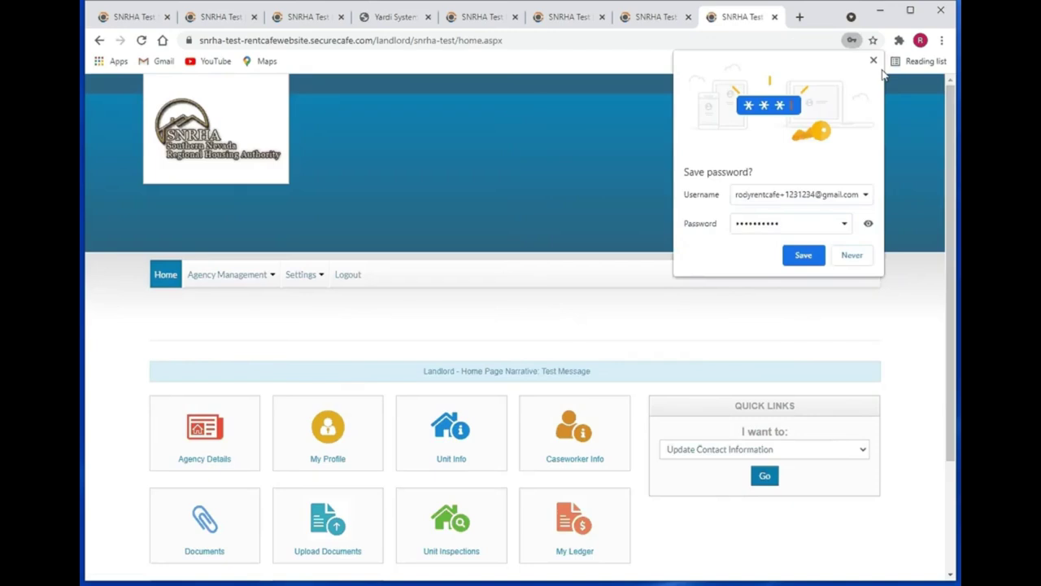
pyautogui.click(872, 61)
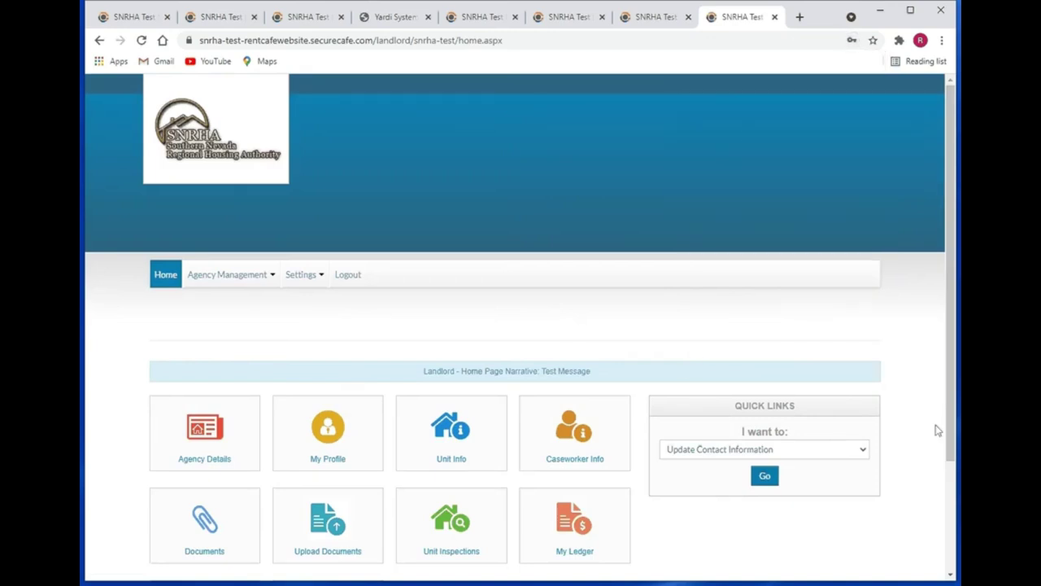
pyautogui.moveTo(952, 405); pyautogui.dragTo(958, 508)
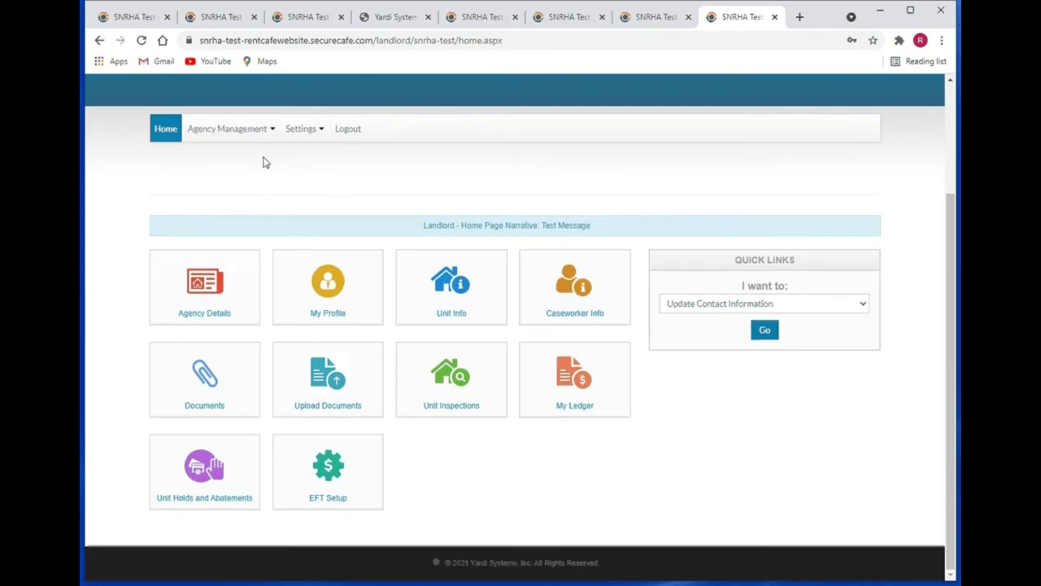
pyautogui.scroll(1, 480, 199)
pyautogui.scroll(1, 483, 244)
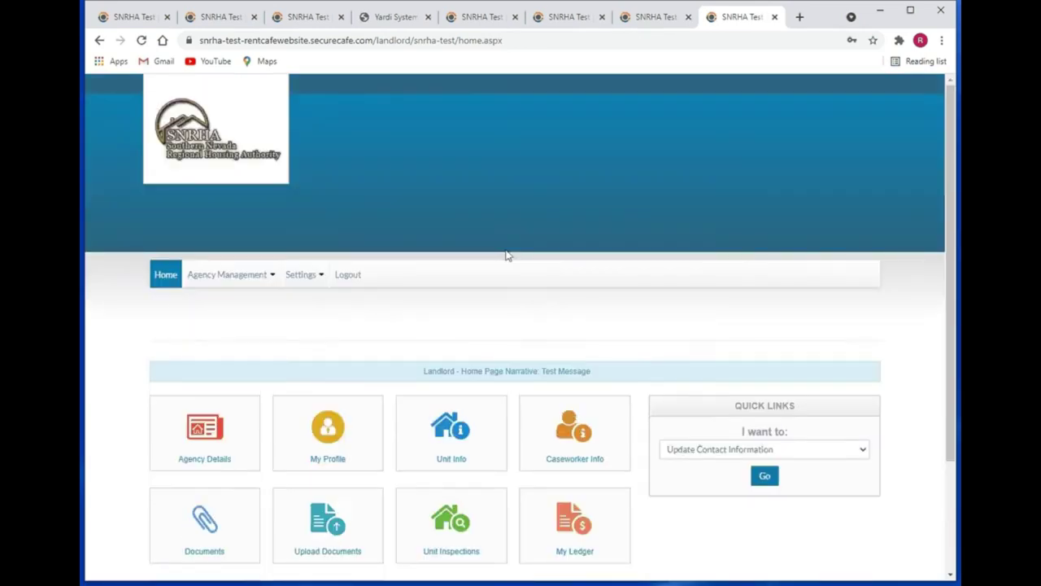
pyautogui.scroll(-2, 504, 251)
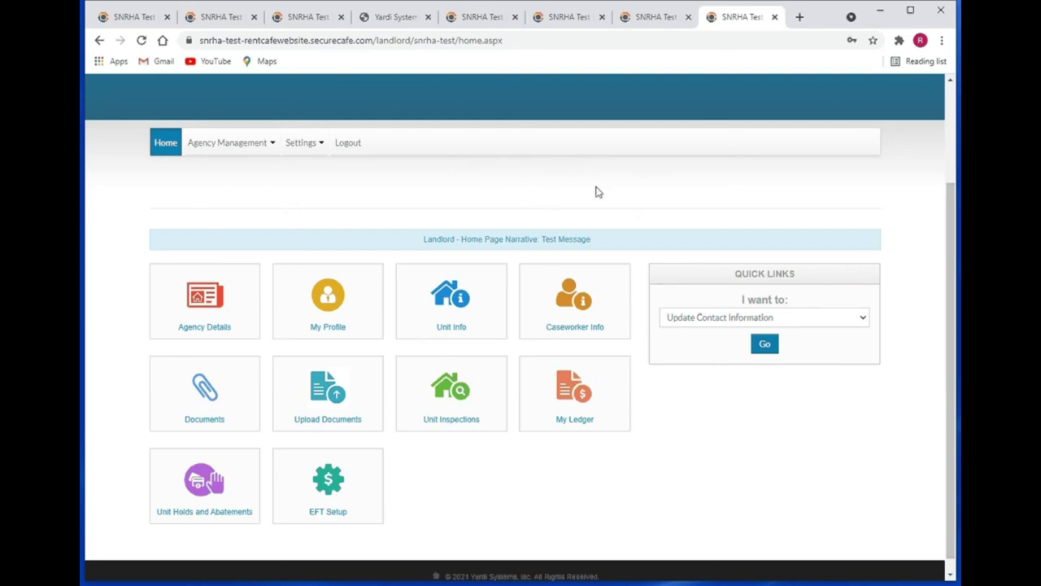
pyautogui.click(197, 145)
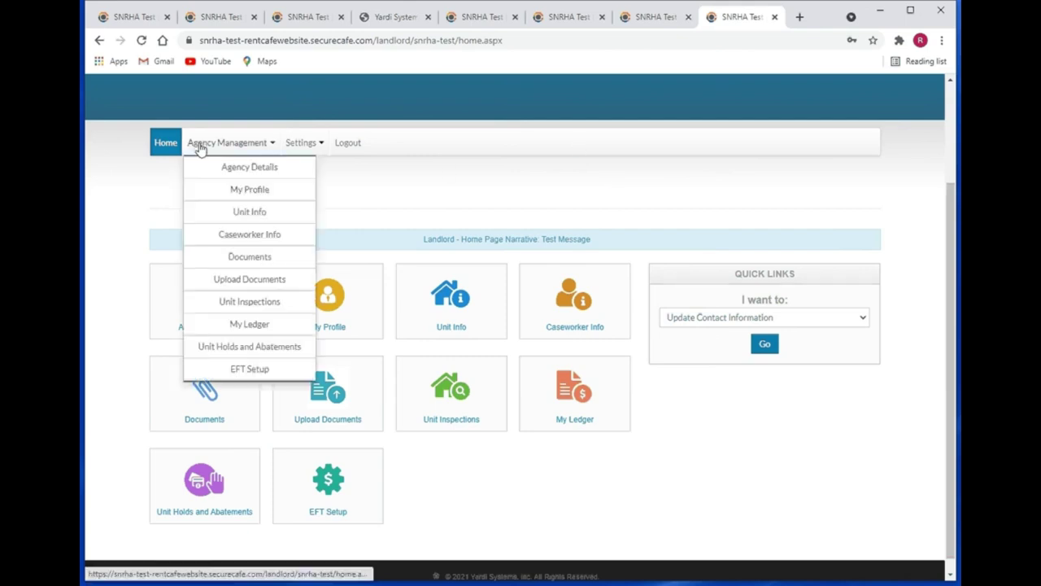
pyautogui.click(300, 145)
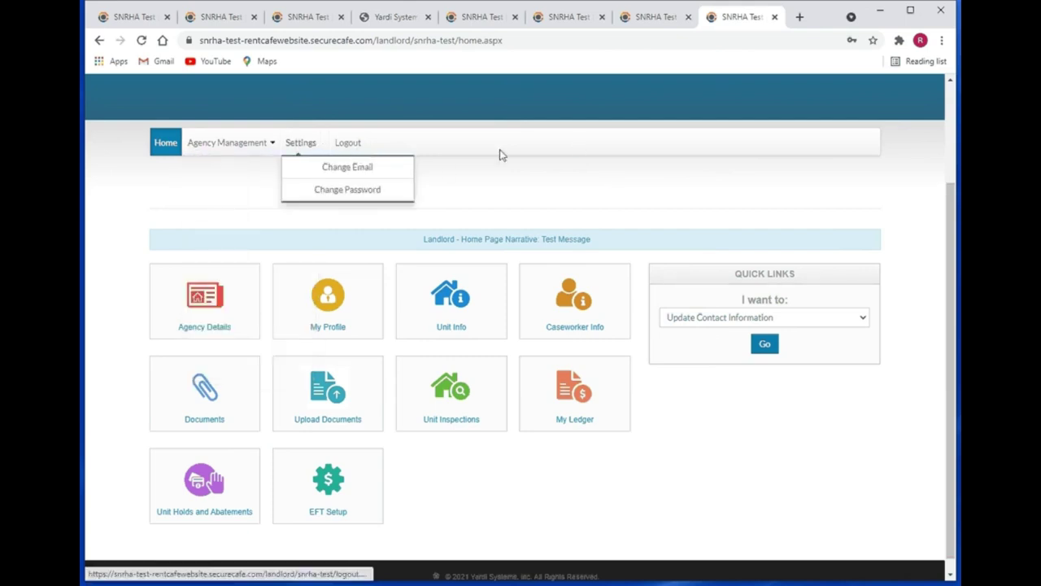
pyautogui.click(528, 220)
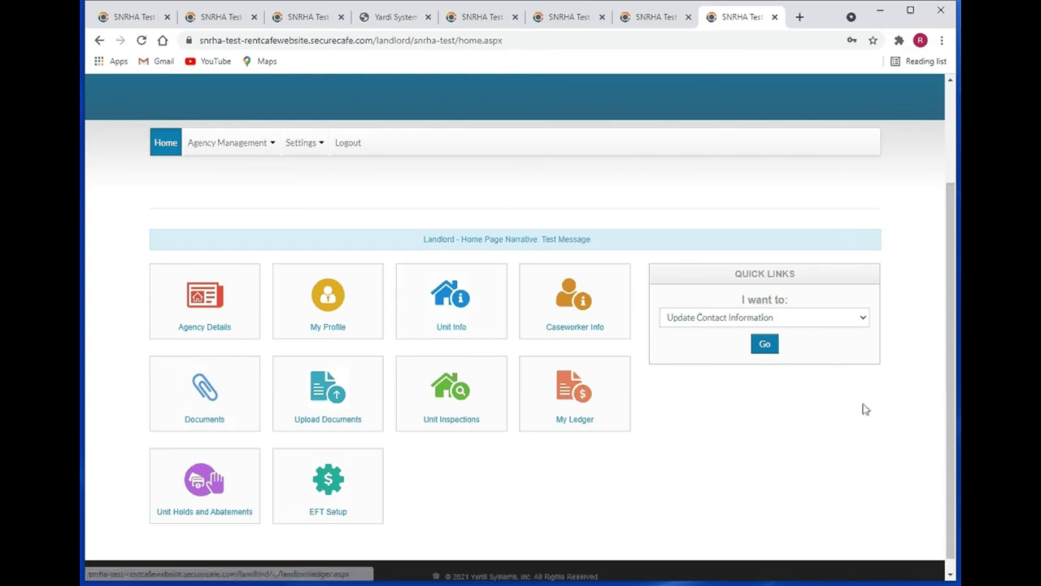
pyautogui.click(855, 326)
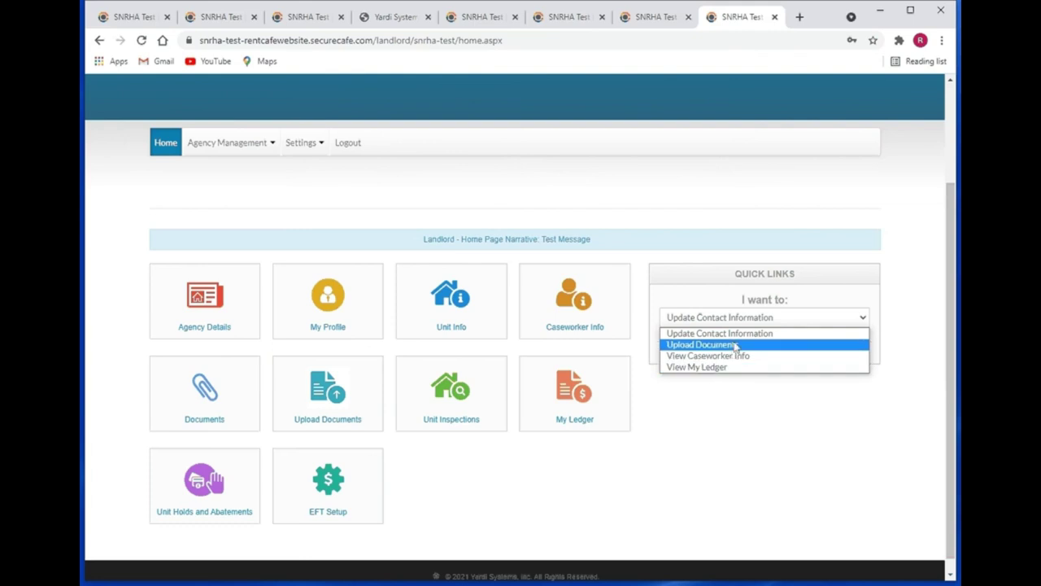
pyautogui.click(734, 440)
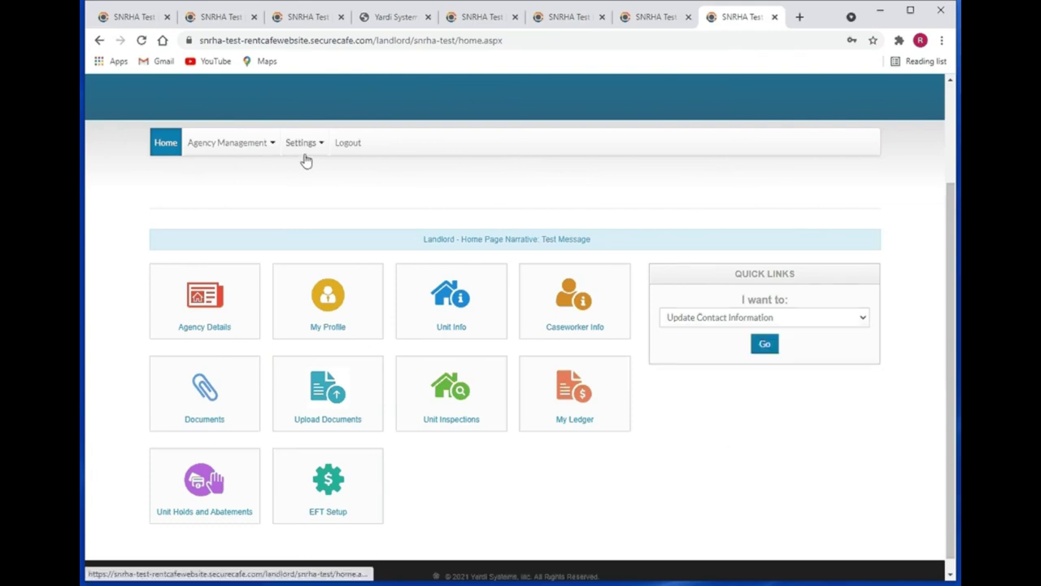
pyautogui.click(238, 150)
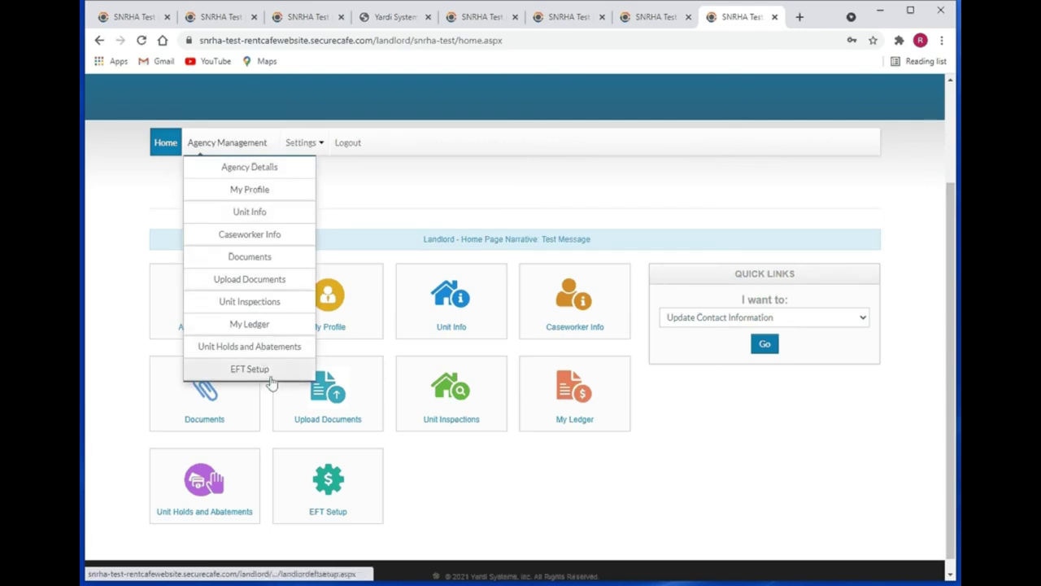
pyautogui.click(537, 497)
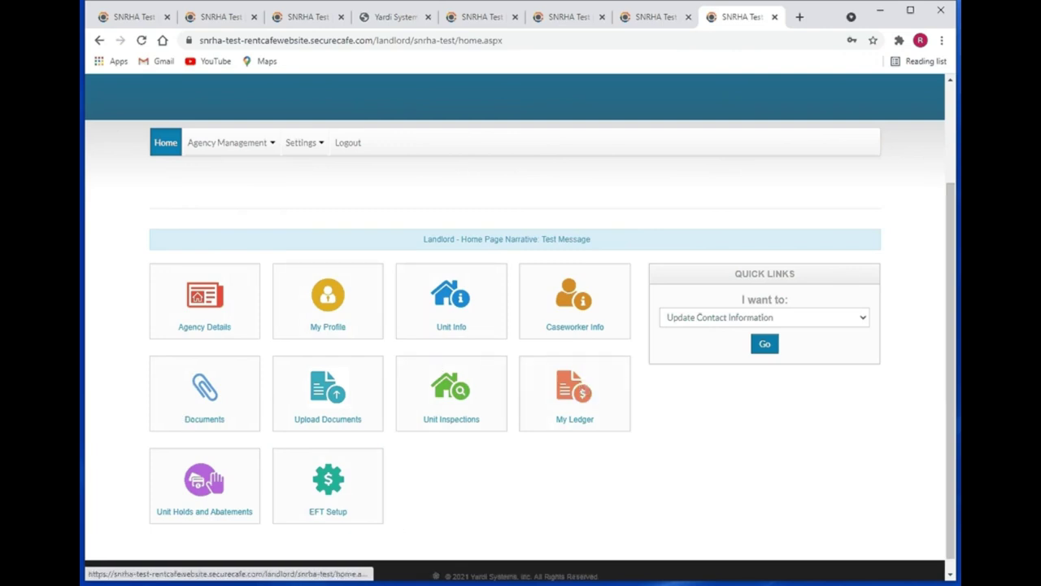
pyautogui.click(316, 144)
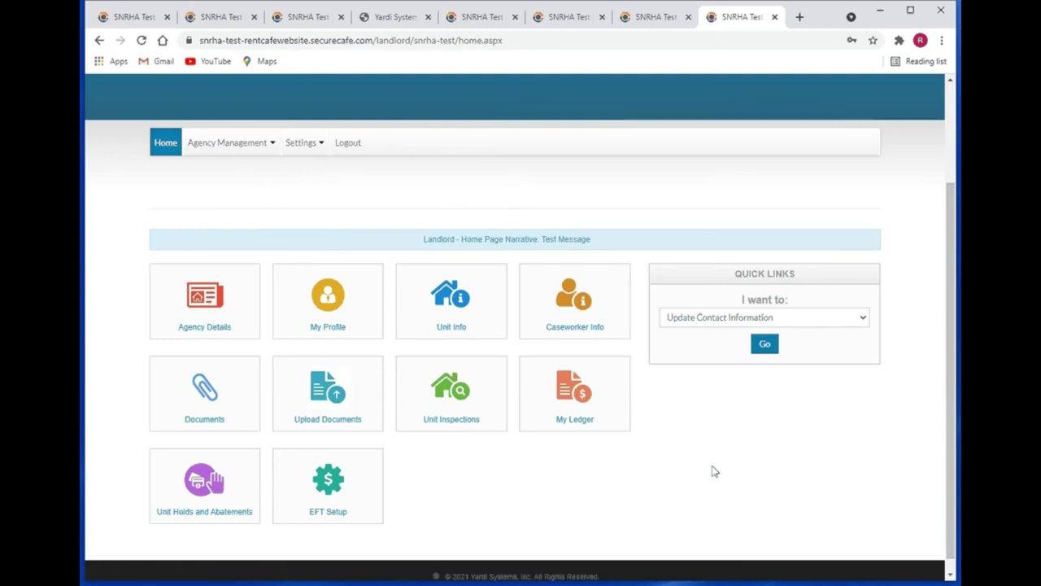
pyautogui.click(203, 301)
pyautogui.scroll(-1, 623, 417)
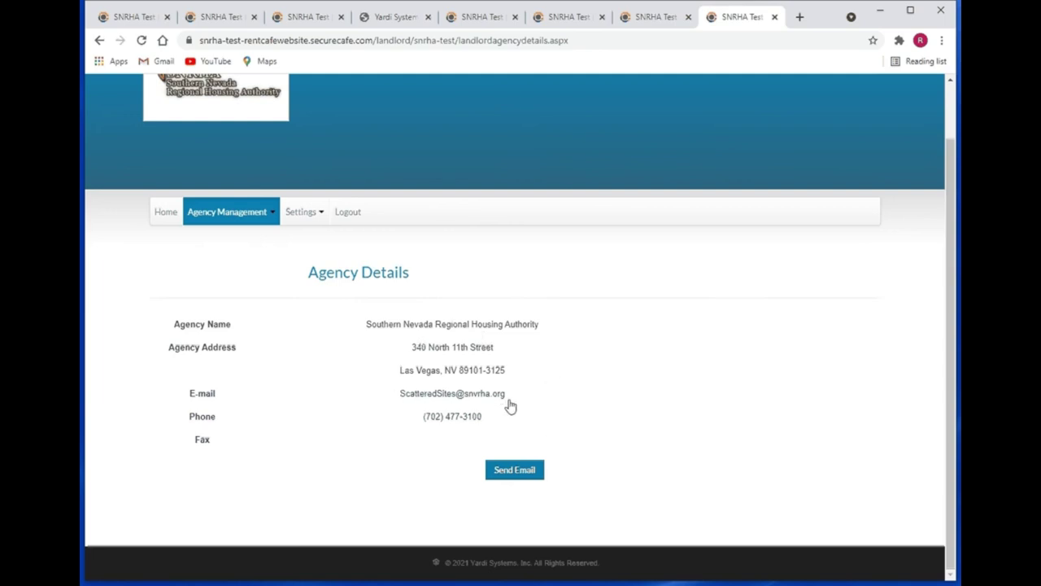
pyautogui.click(514, 471)
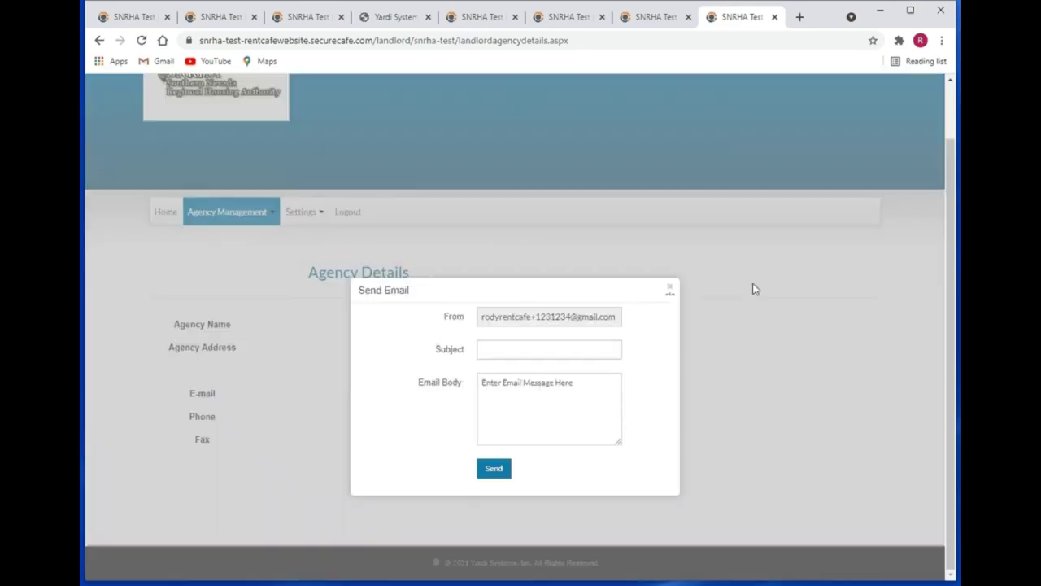
pyautogui.click(672, 291)
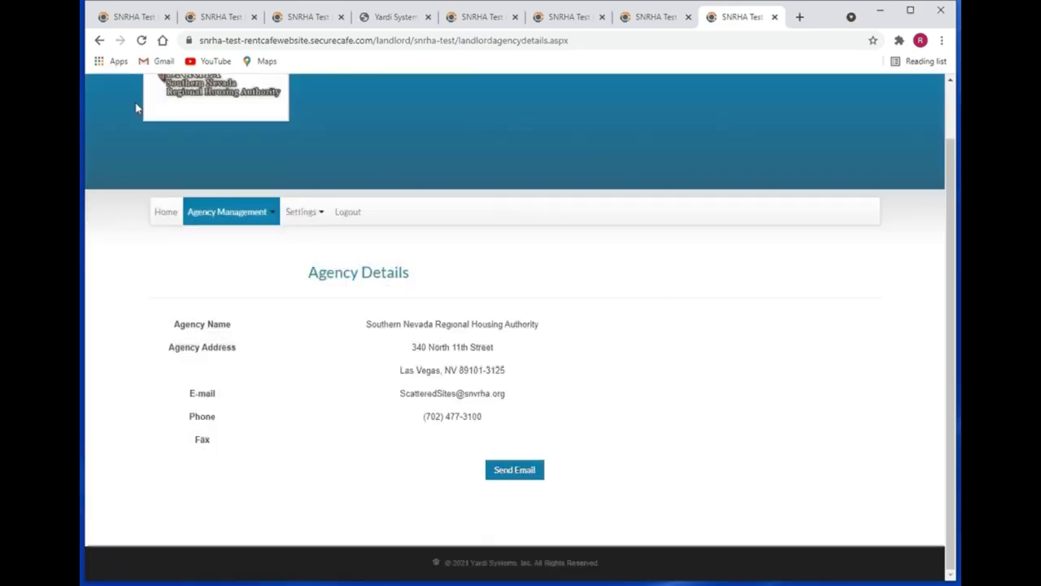
pyautogui.click(166, 213)
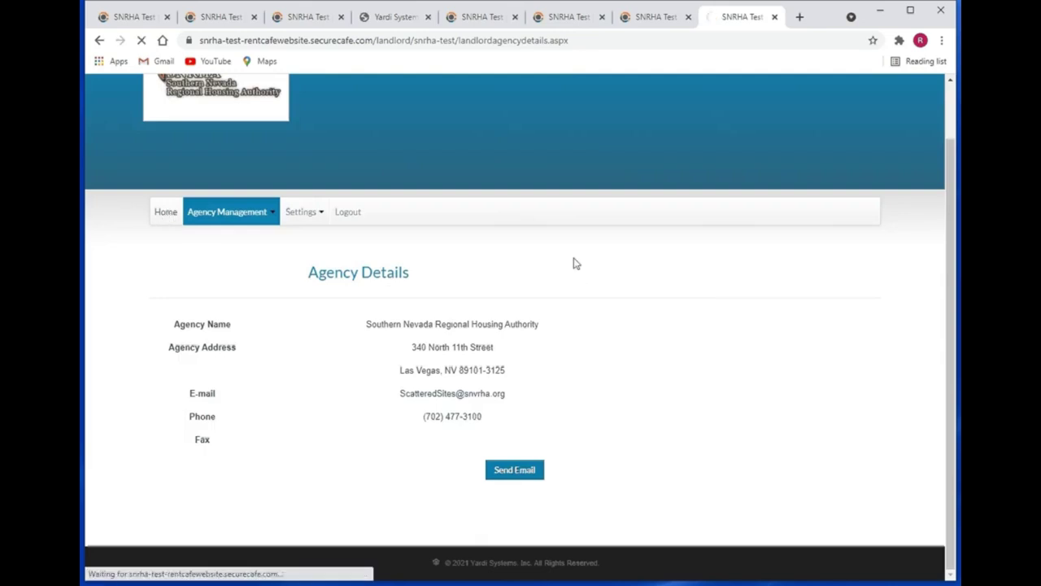
pyautogui.scroll(-2, 726, 331)
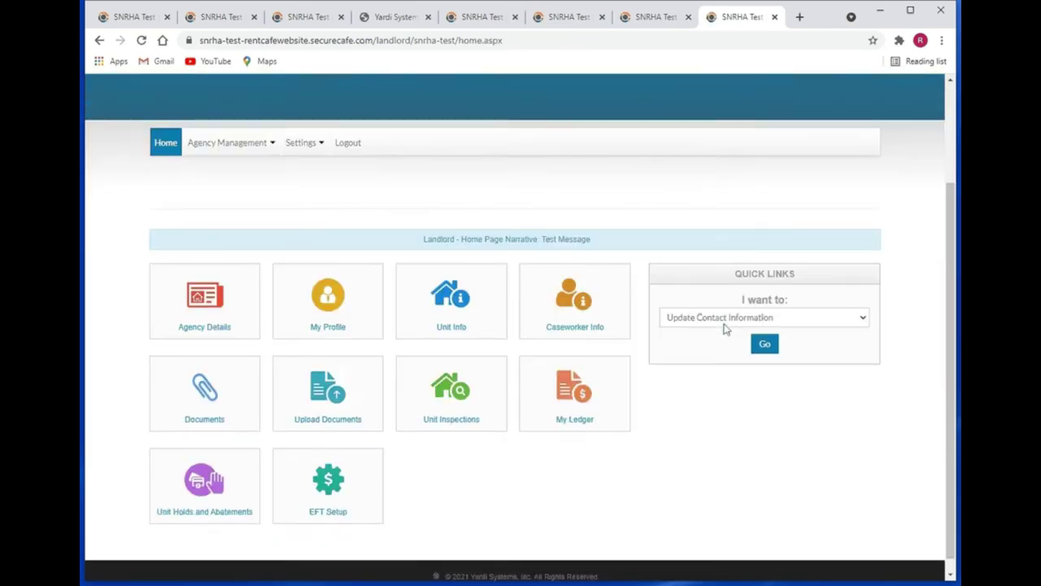
# - View the My Profile page in edit mode without changing anything, then return Home
pyautogui.click(358, 300)
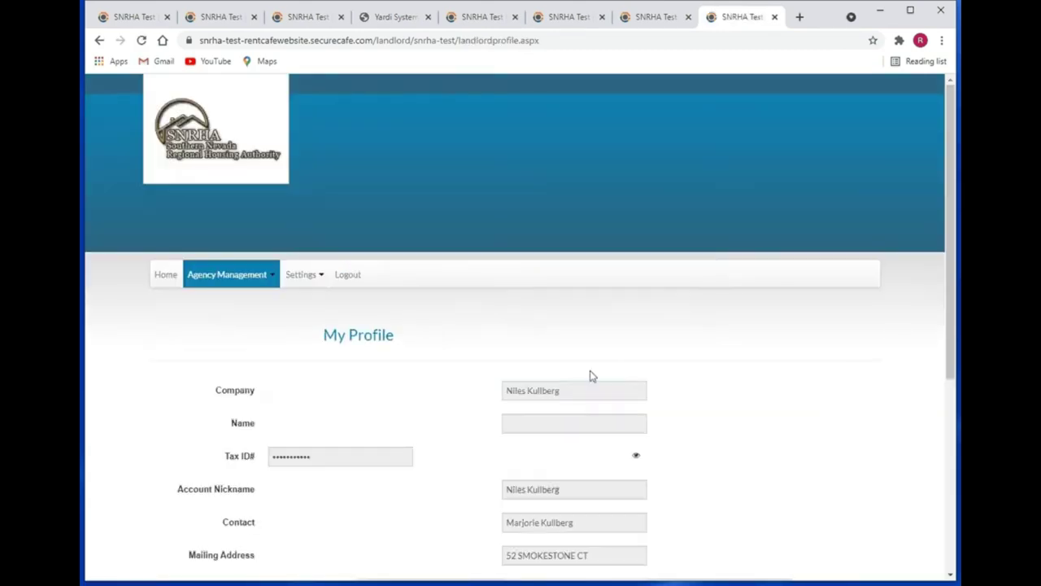
pyautogui.scroll(-1, 618, 362)
pyautogui.scroll(-3, 628, 357)
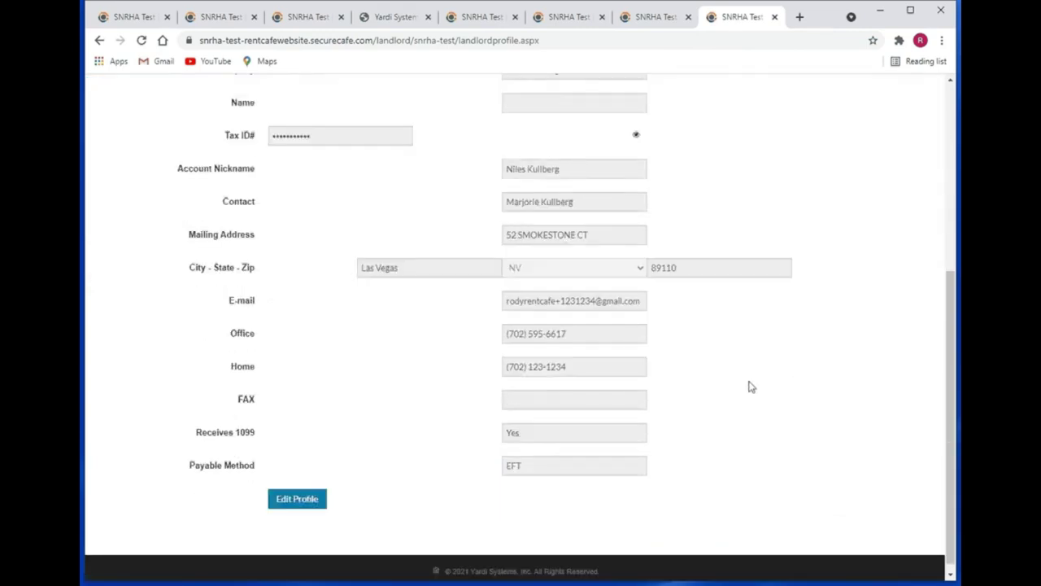
pyautogui.click(293, 496)
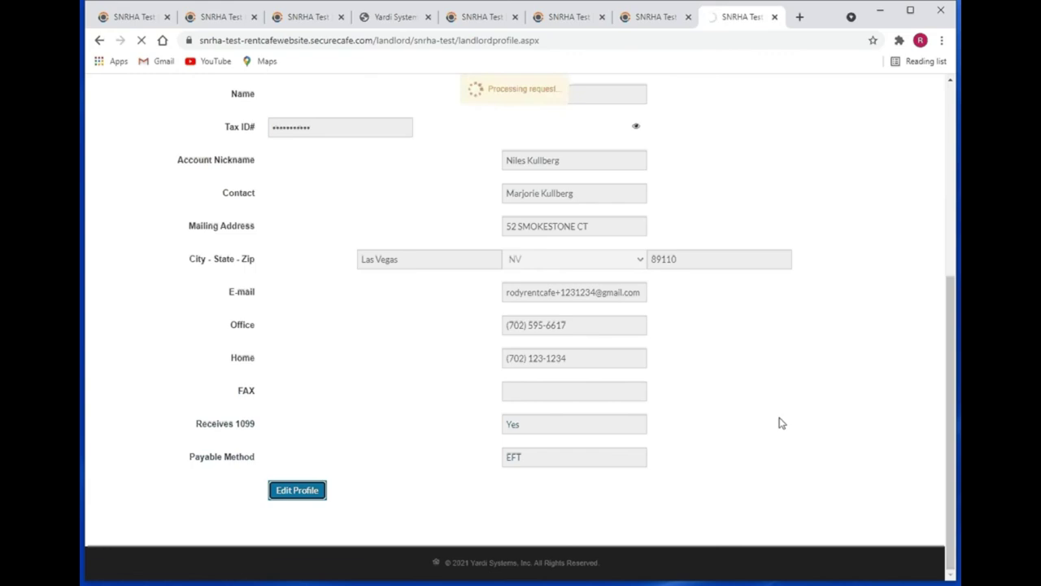
pyautogui.scroll(-3, 782, 433)
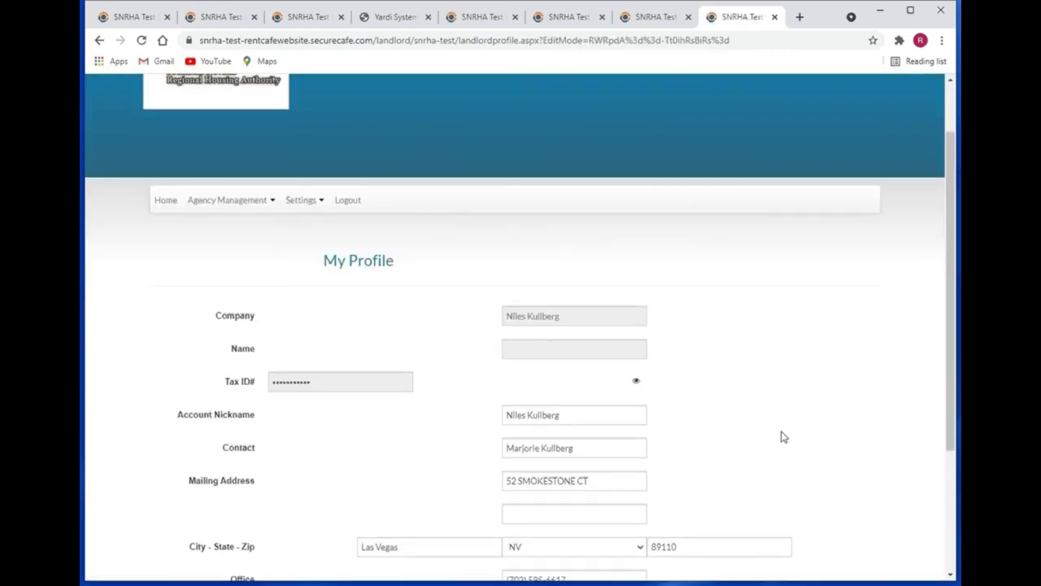
pyautogui.scroll(-1, 782, 431)
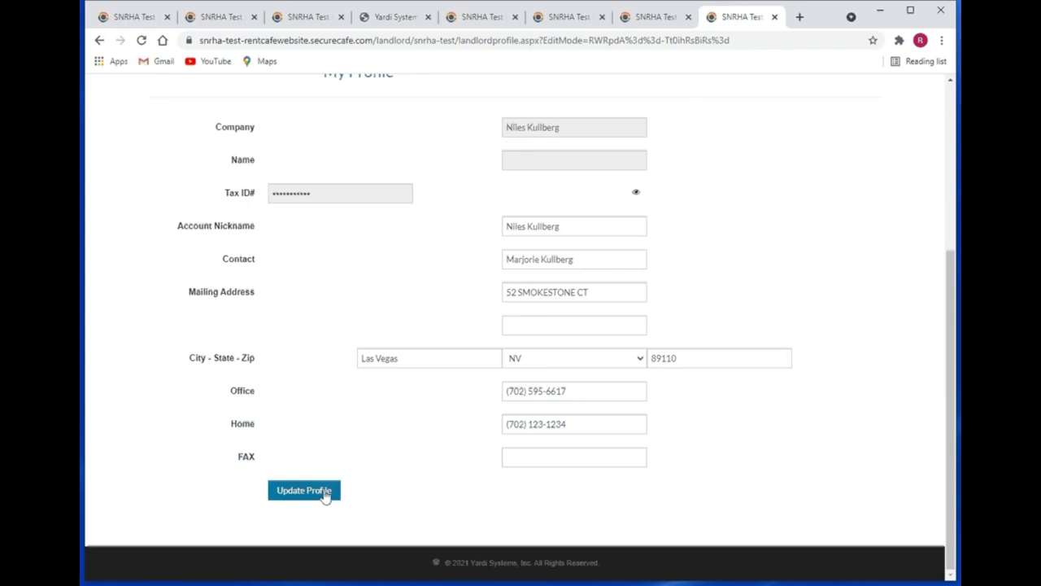
pyautogui.scroll(3, 424, 493)
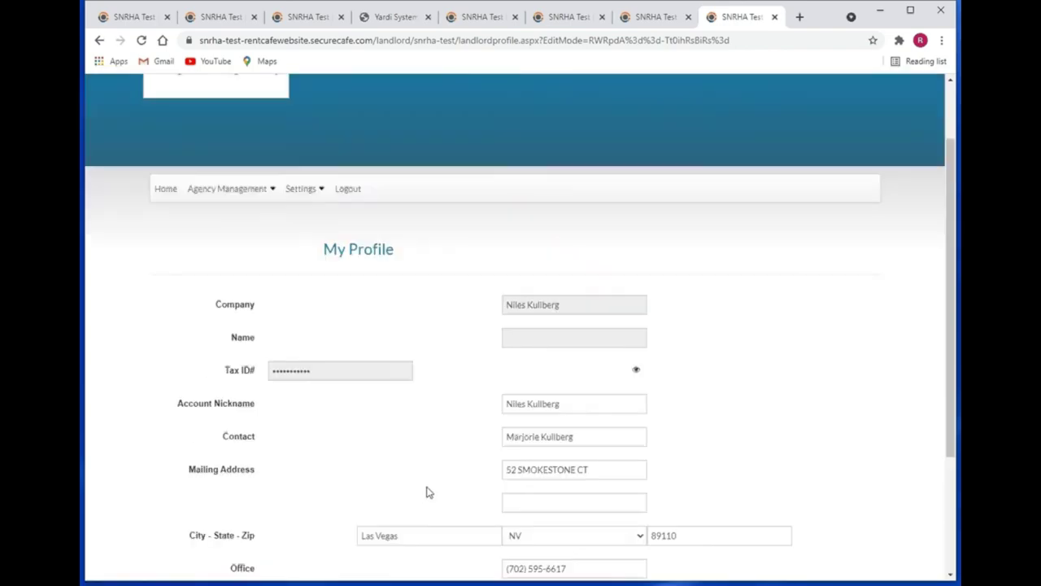
pyautogui.click(165, 275)
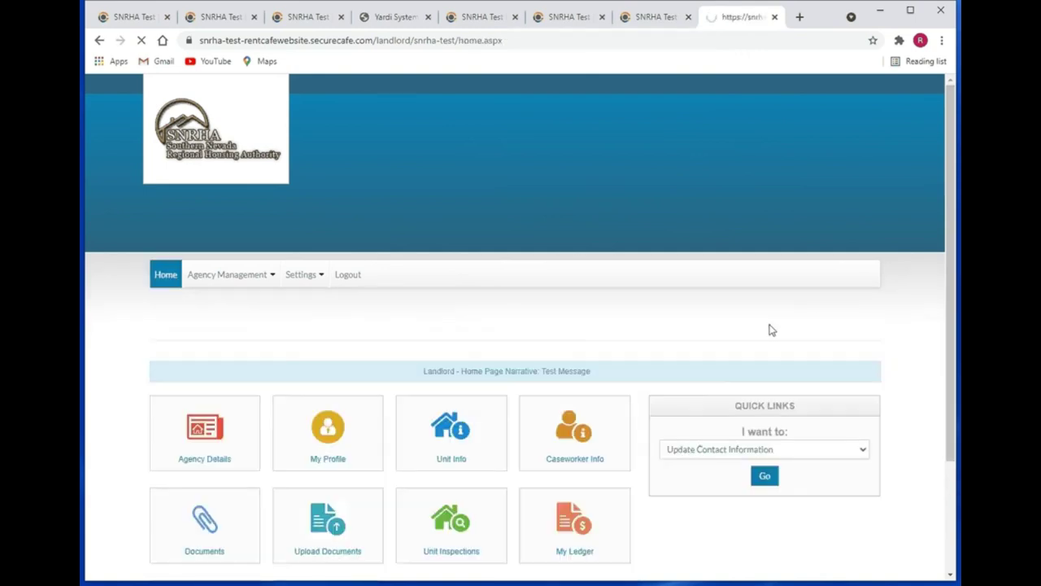
# - Open Unit Info and filter the unit list to Occupied units
pyautogui.scroll(-2, 772, 330)
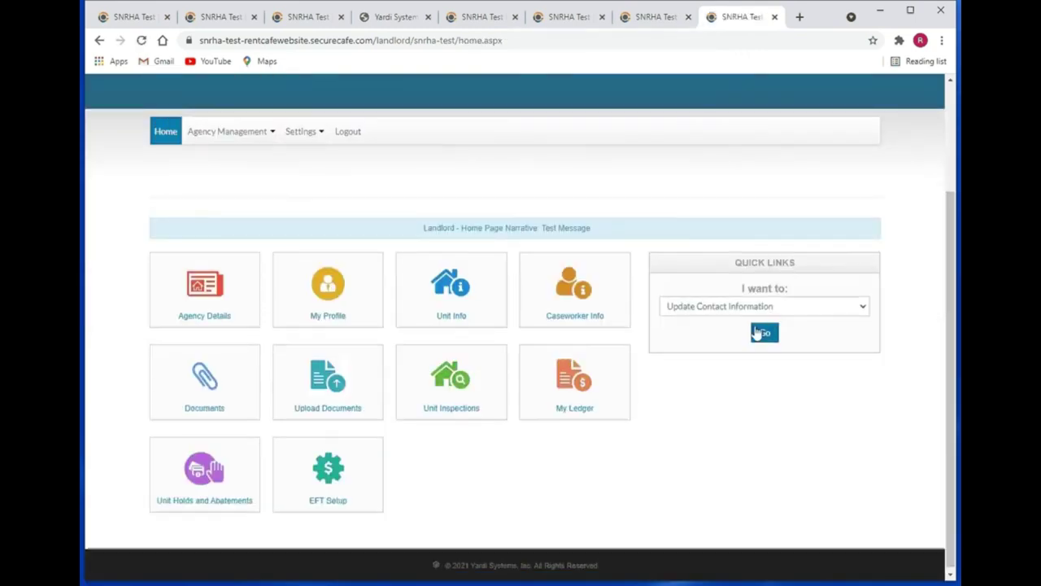
pyautogui.click(473, 304)
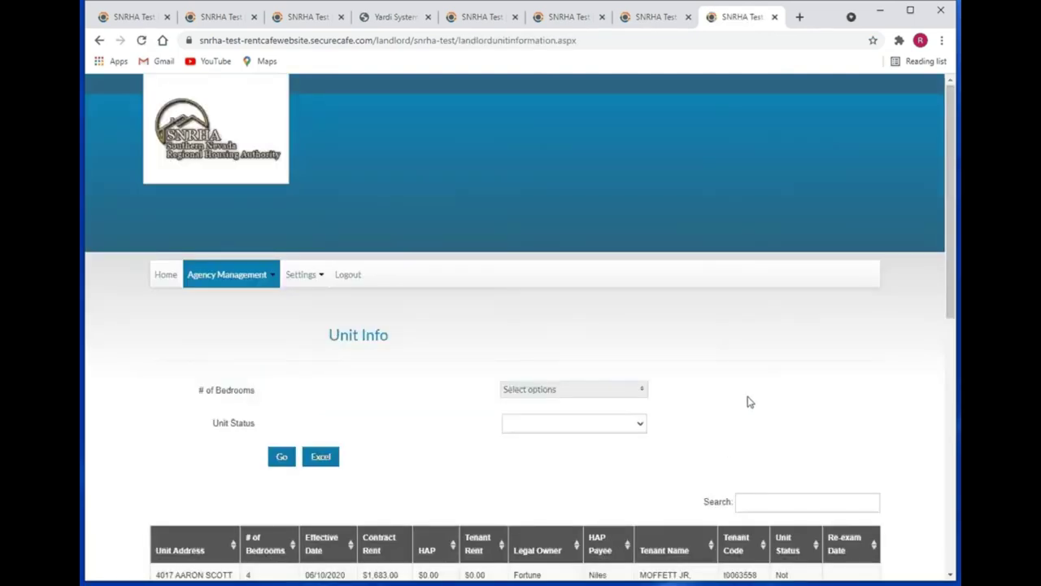
pyautogui.scroll(-3, 749, 402)
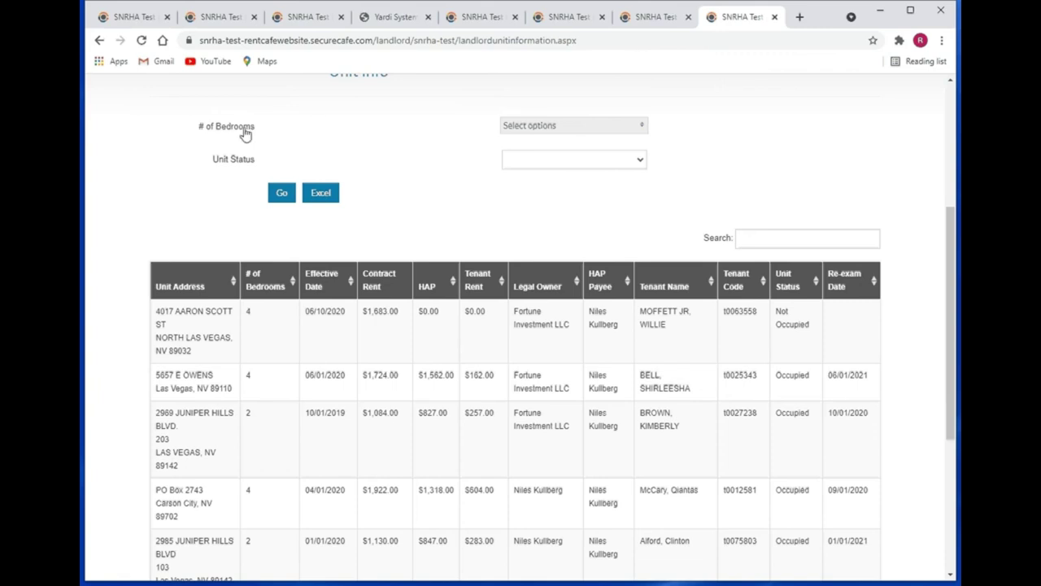
pyautogui.click(578, 130)
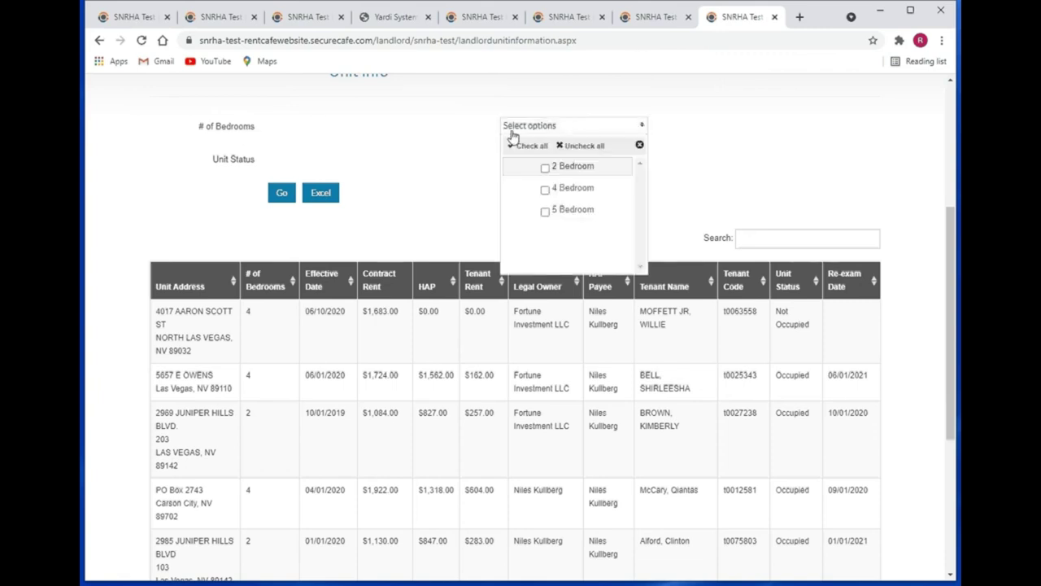
pyautogui.click(433, 137)
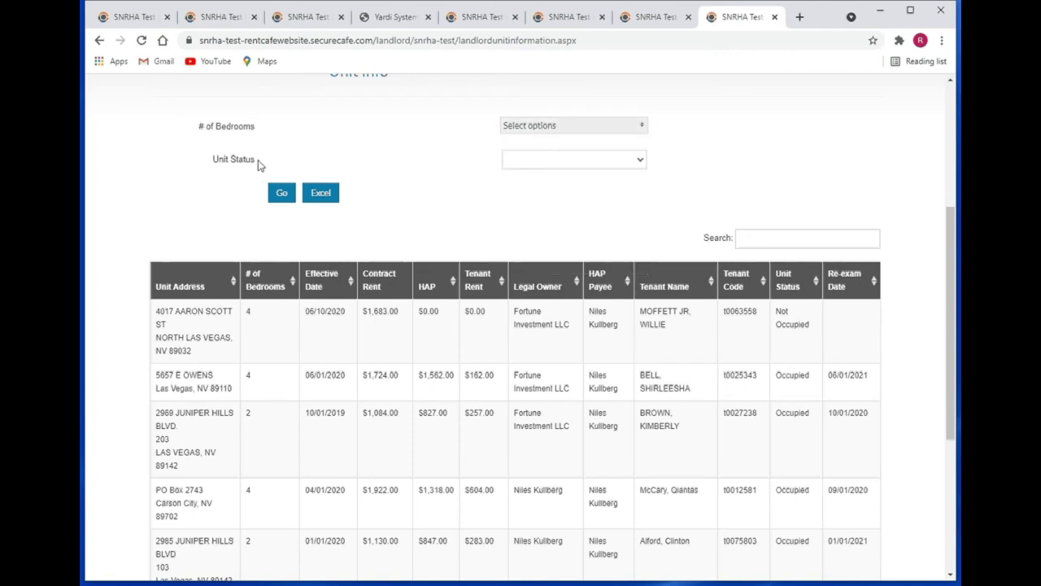
pyautogui.click(586, 169)
pyautogui.click(568, 190)
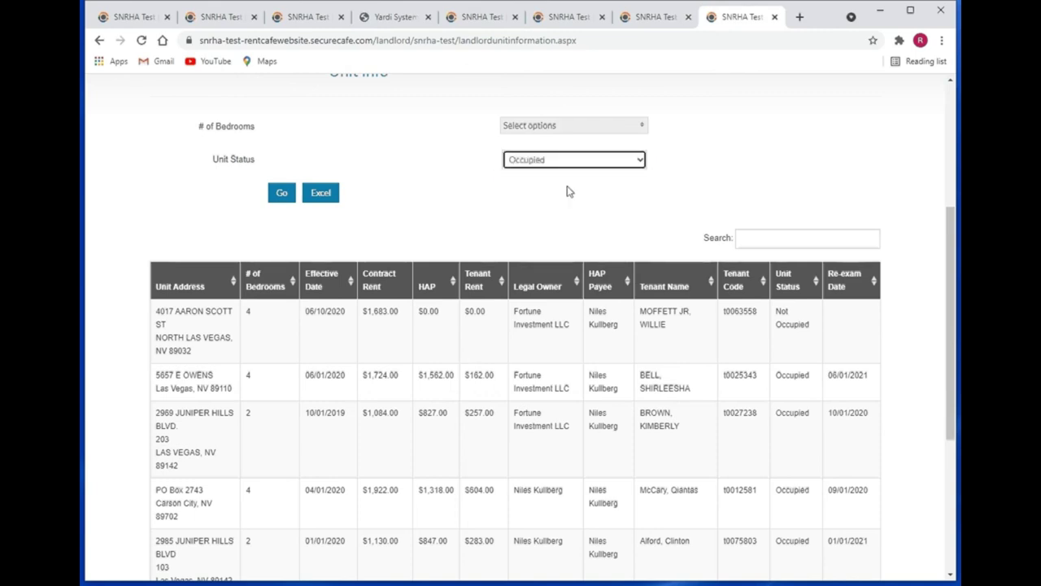
pyautogui.click(286, 197)
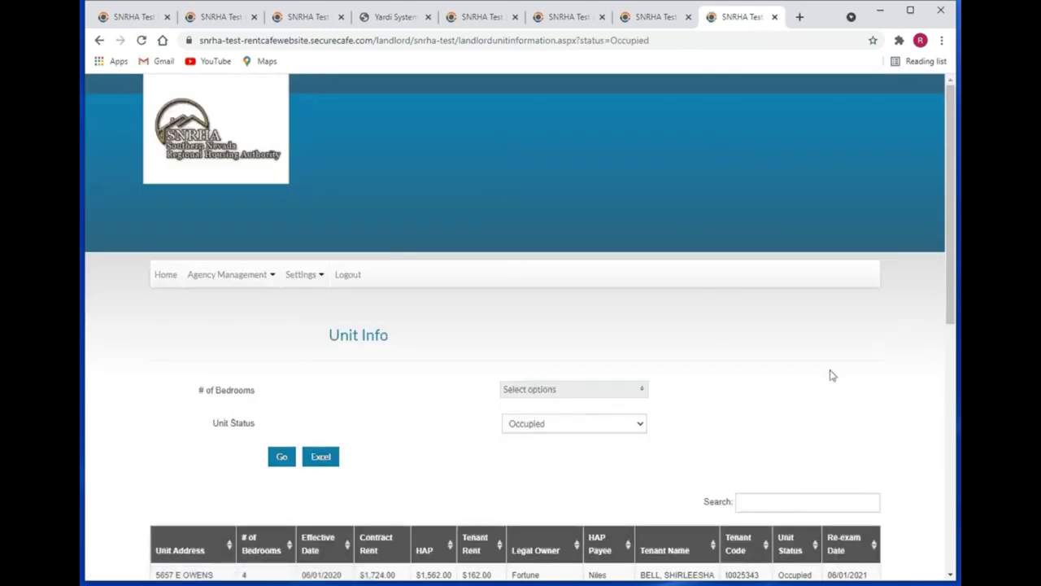
# - Filter the unit list to Not occupied units instead
pyautogui.scroll(-5, 832, 375)
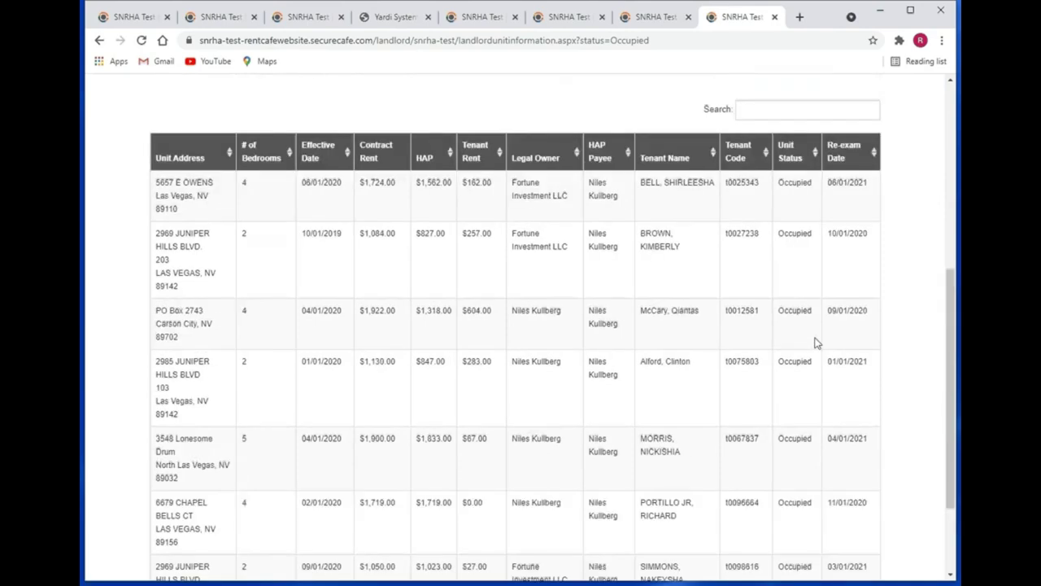
pyautogui.scroll(3, 818, 343)
pyautogui.click(555, 235)
pyautogui.click(546, 270)
pyautogui.click(281, 264)
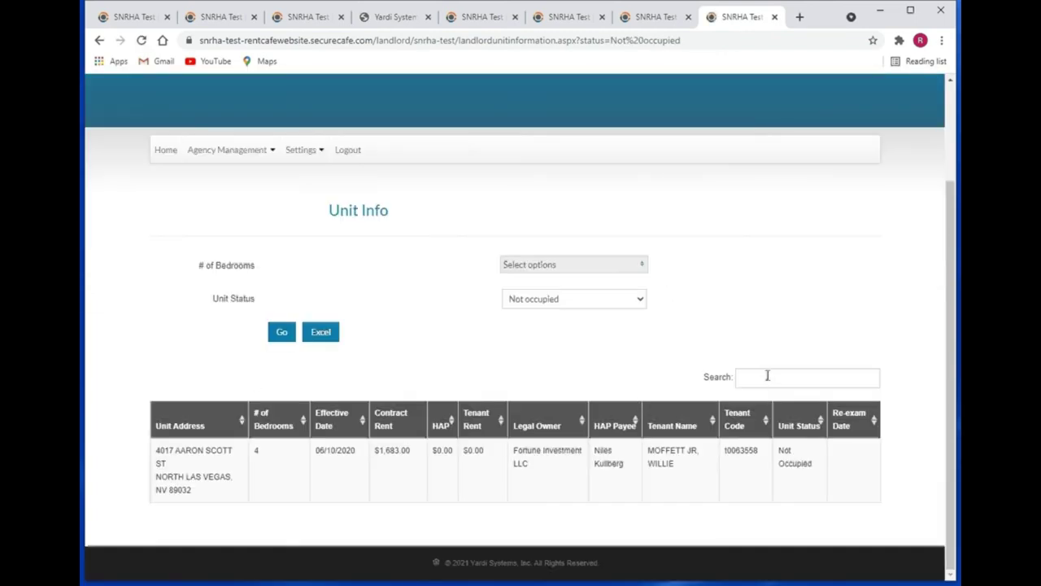
# - Clear the unit status filter so all units are listed
pyautogui.click(527, 306)
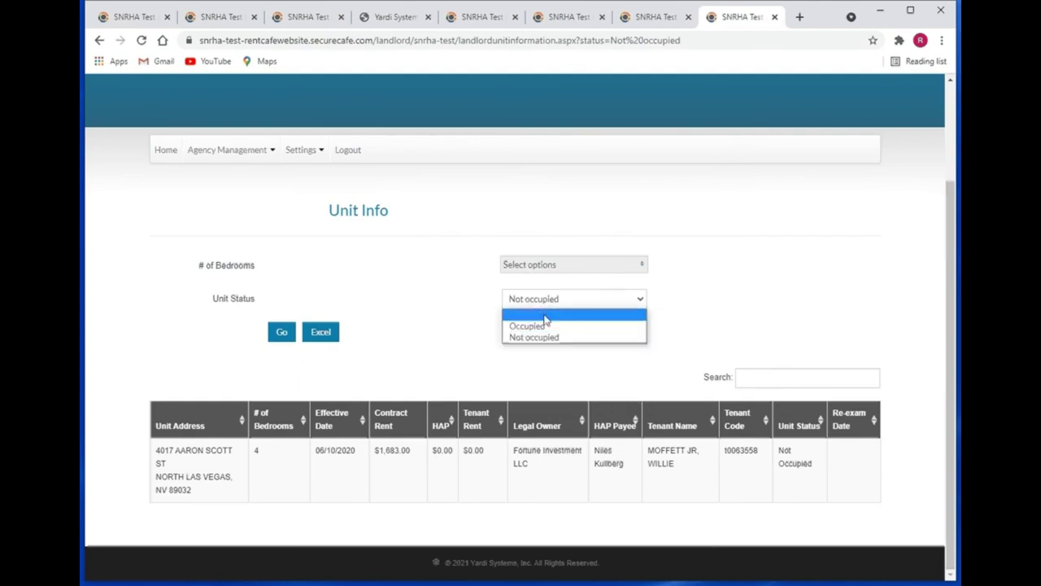
pyautogui.click(545, 316)
pyautogui.click(281, 332)
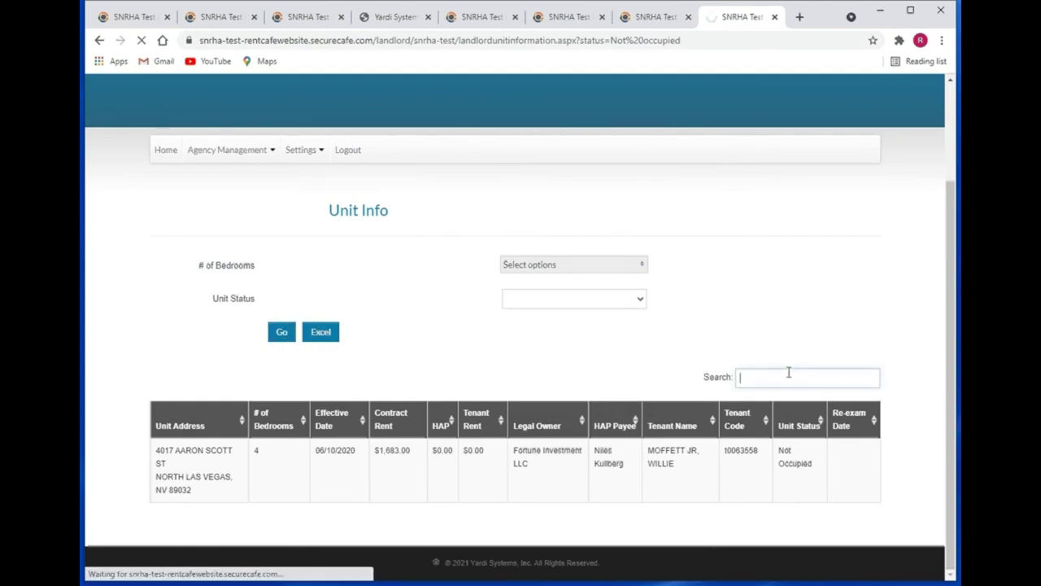
pyautogui.scroll(-3, 799, 393)
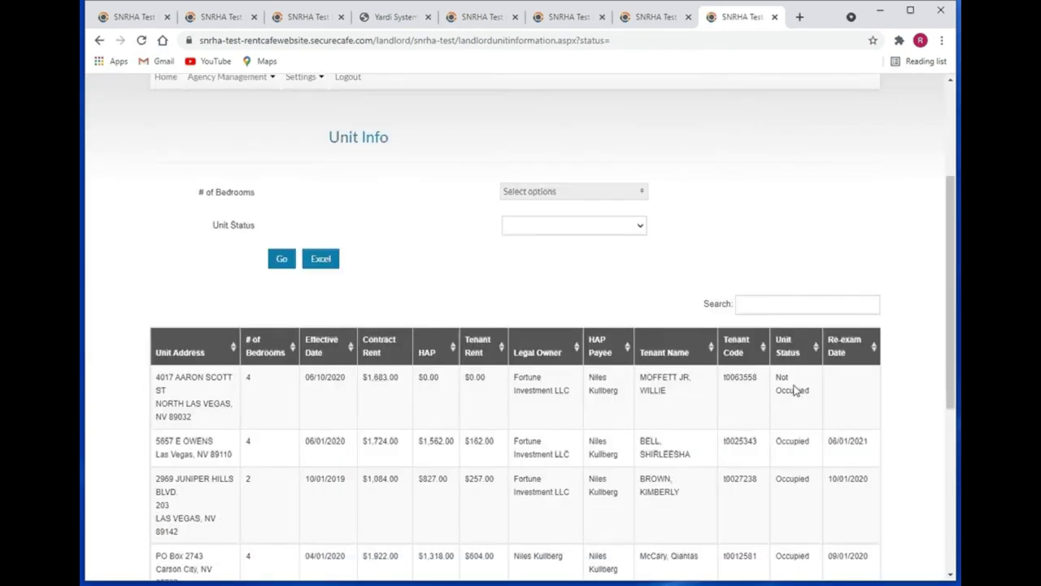
# - Search Unit Info by the first row's tenant code, leaving the single not-occupied 4-bedroom unit
pyautogui.click(781, 304)
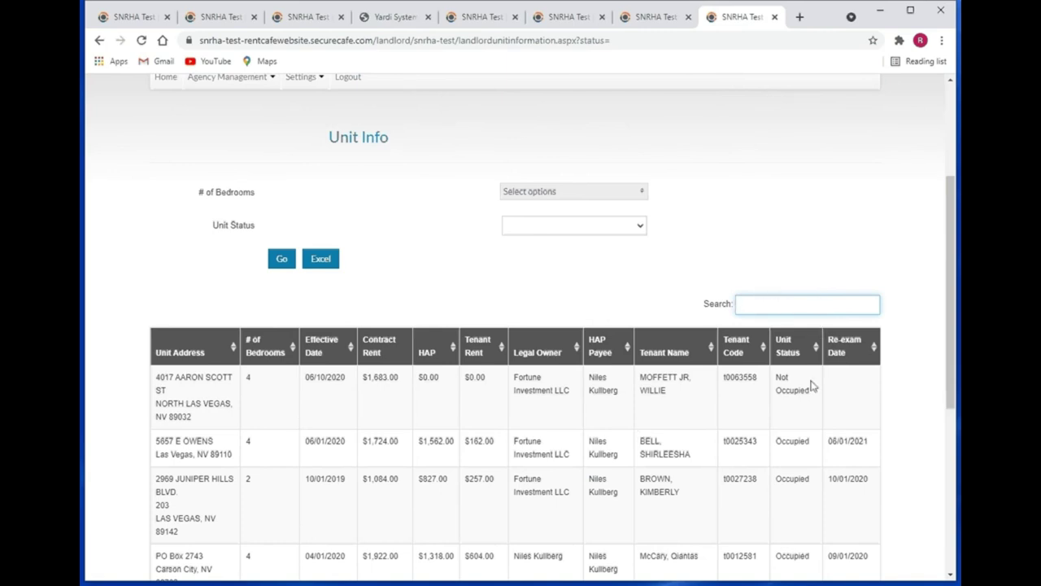
pyautogui.moveTo(758, 377); pyautogui.dragTo(727, 379)
pyautogui.hotkey('ctrl', 'c')
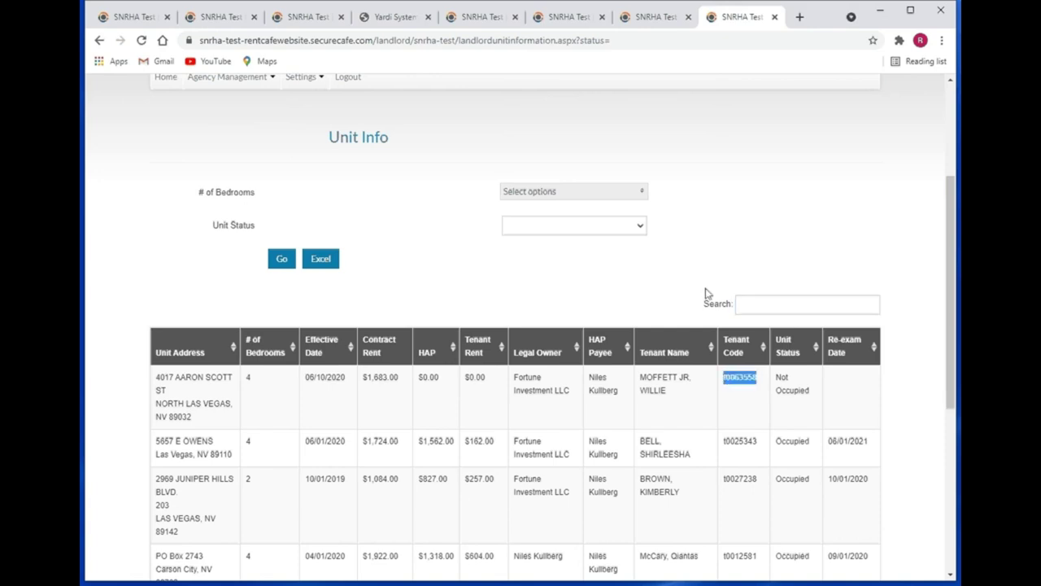
pyautogui.click(765, 308)
pyautogui.hotkey('ctrl', 'v')
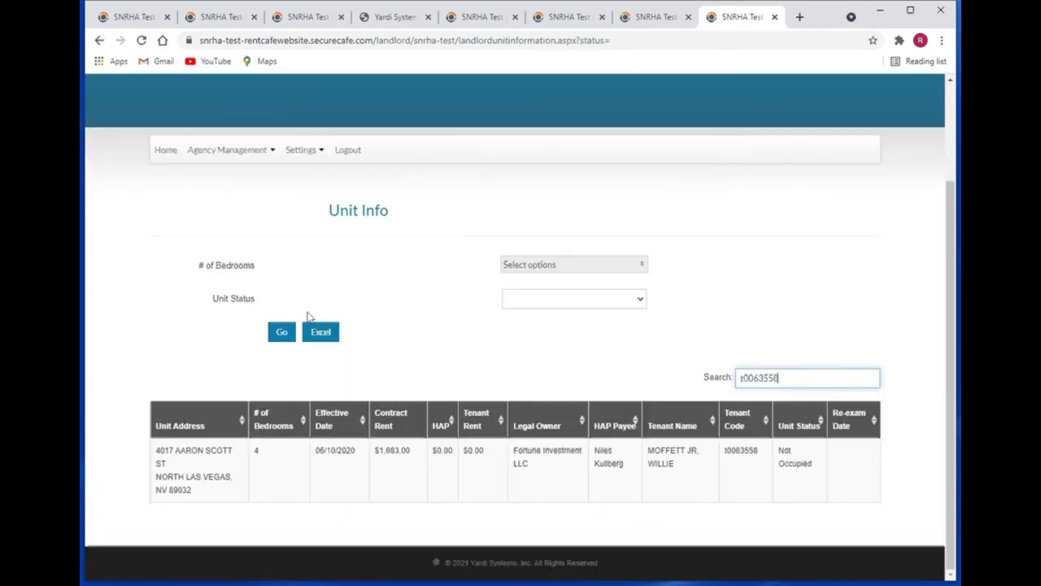
pyautogui.click(282, 331)
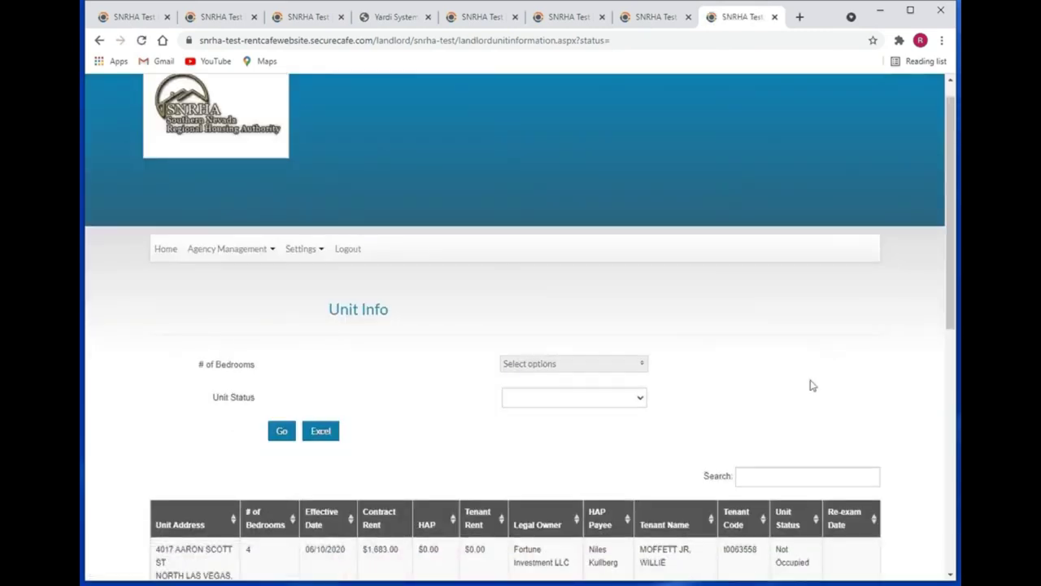
pyautogui.scroll(-3, 810, 385)
pyautogui.click(772, 236)
pyautogui.hotkey('ctrl', 'v')
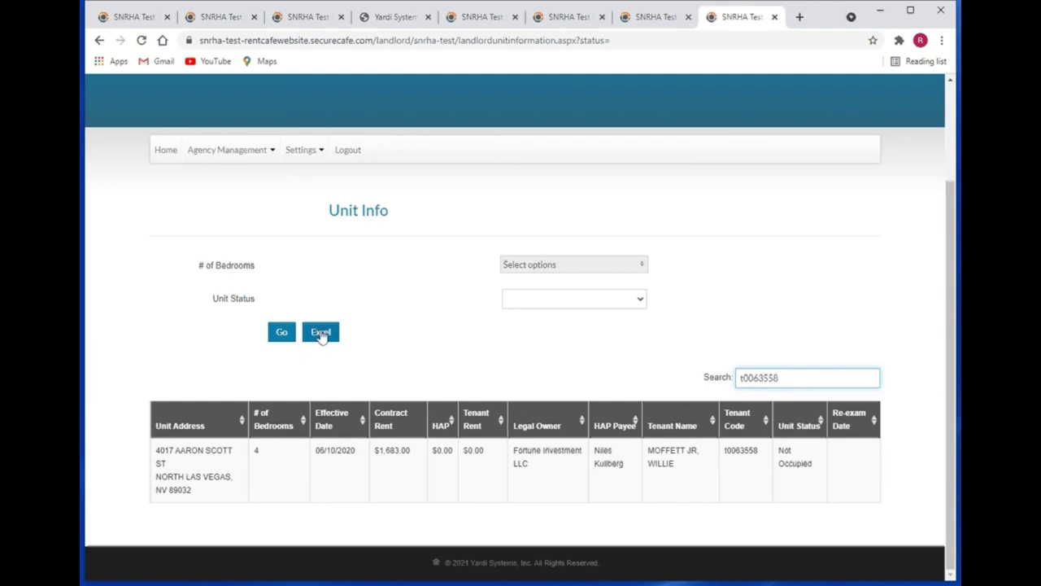
# - Return to the Home dashboard and select the Caseworker Info tile
pyautogui.click(161, 152)
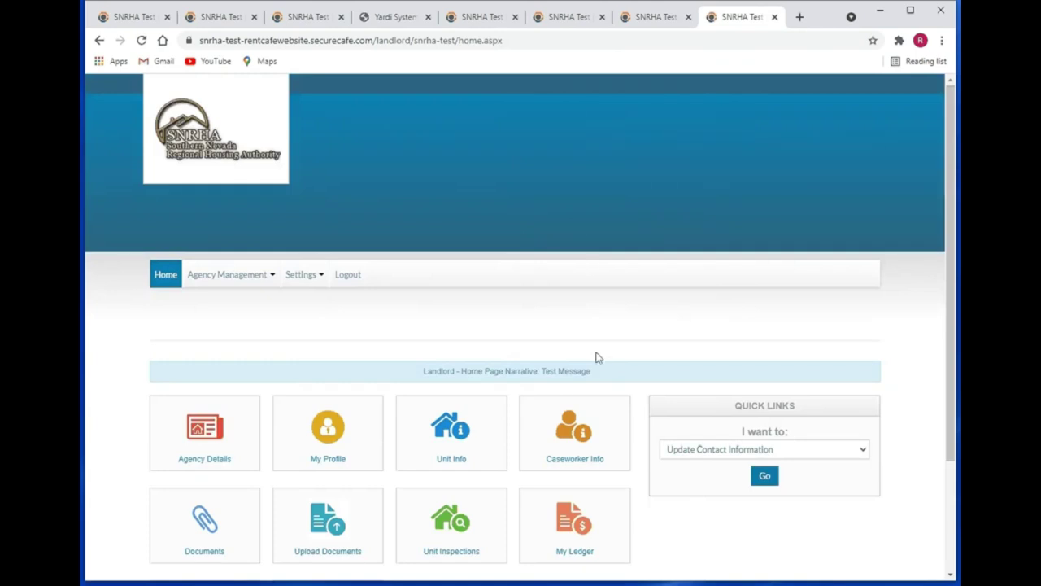
pyautogui.scroll(-2, 594, 355)
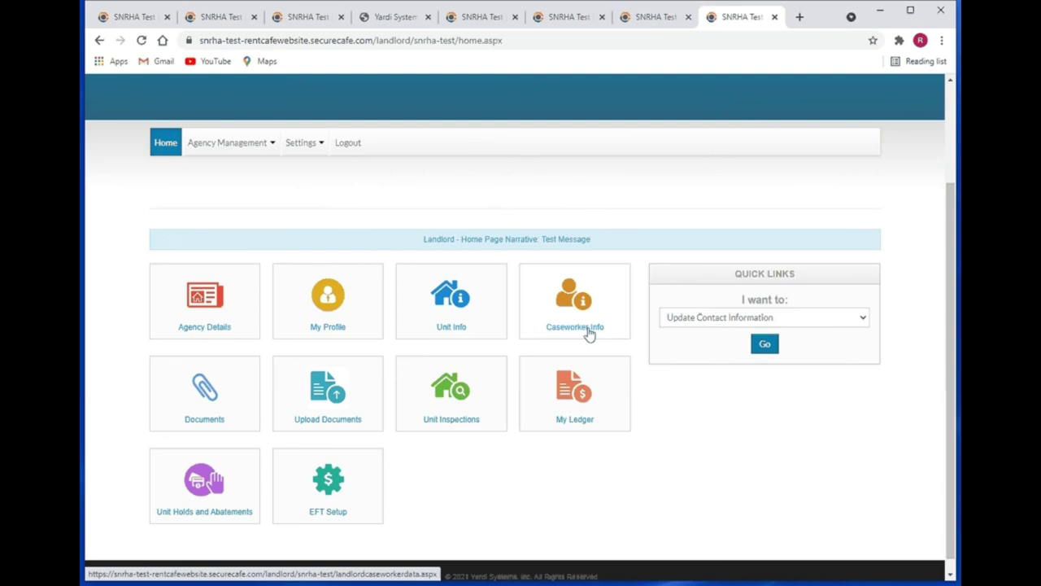
pyautogui.click(591, 313)
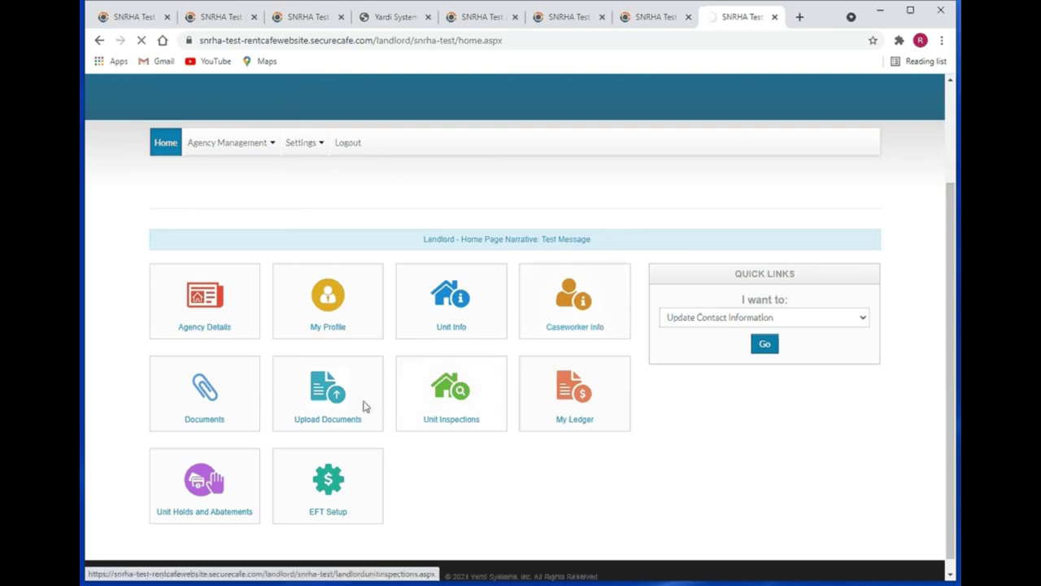
# - Open Documents and switch to its Upload Documents tab
pyautogui.click(227, 404)
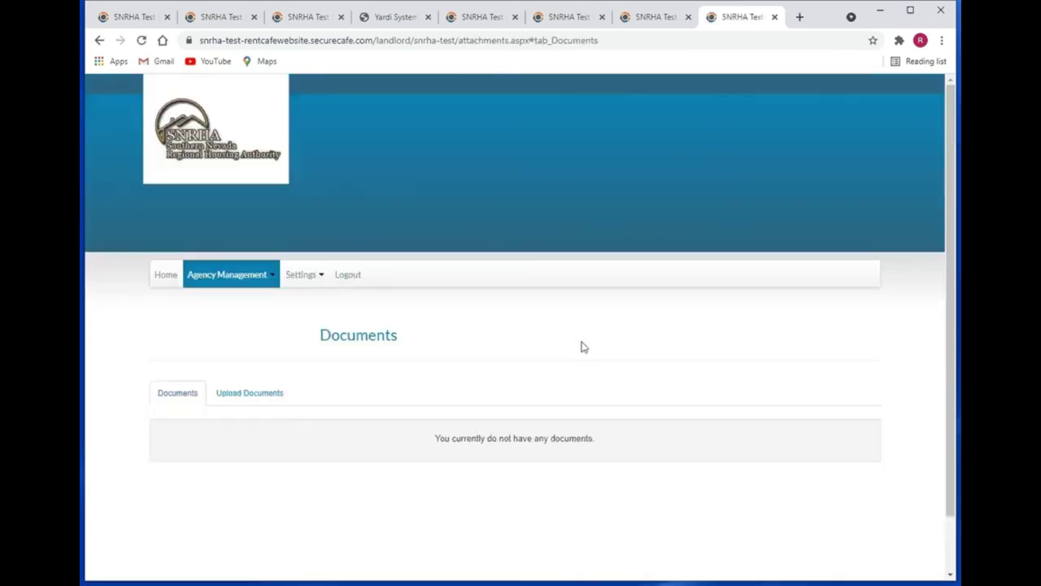
pyautogui.scroll(-1, 546, 348)
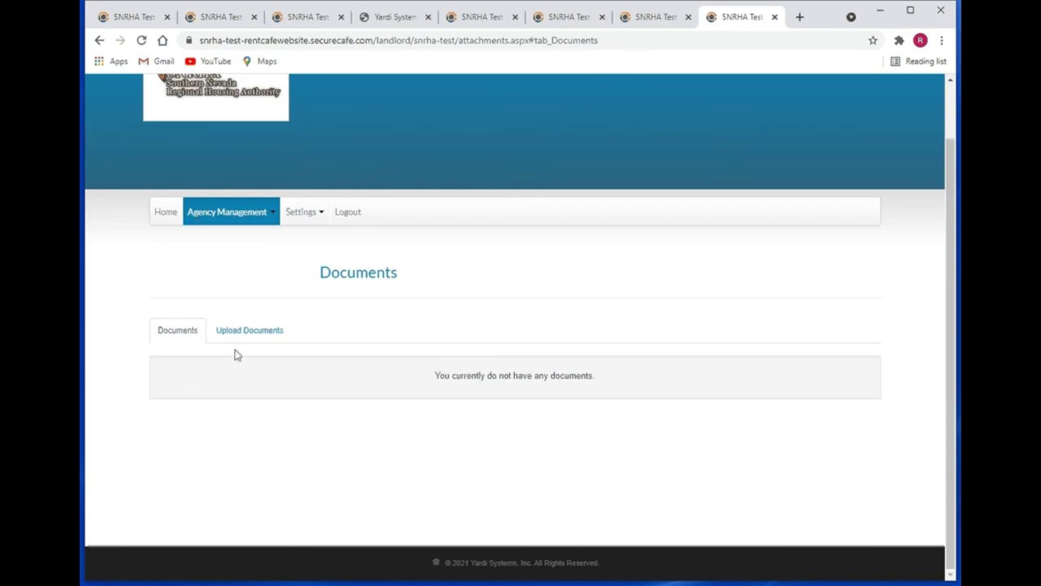
pyautogui.click(267, 331)
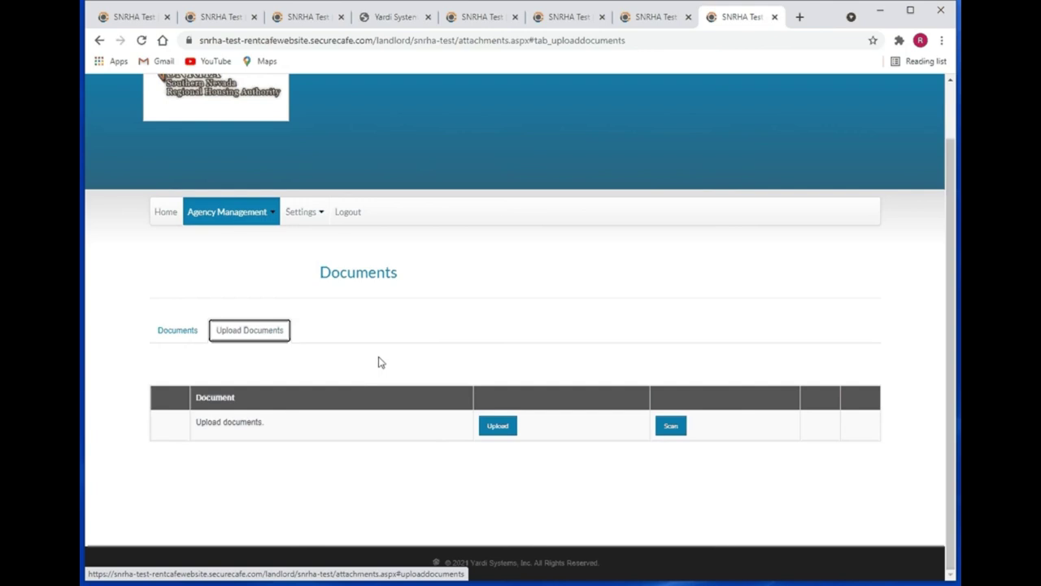
# - Upload HUD 52676.pdf as a new document with the description 'test'
pyautogui.click(497, 426)
pyautogui.click(419, 297)
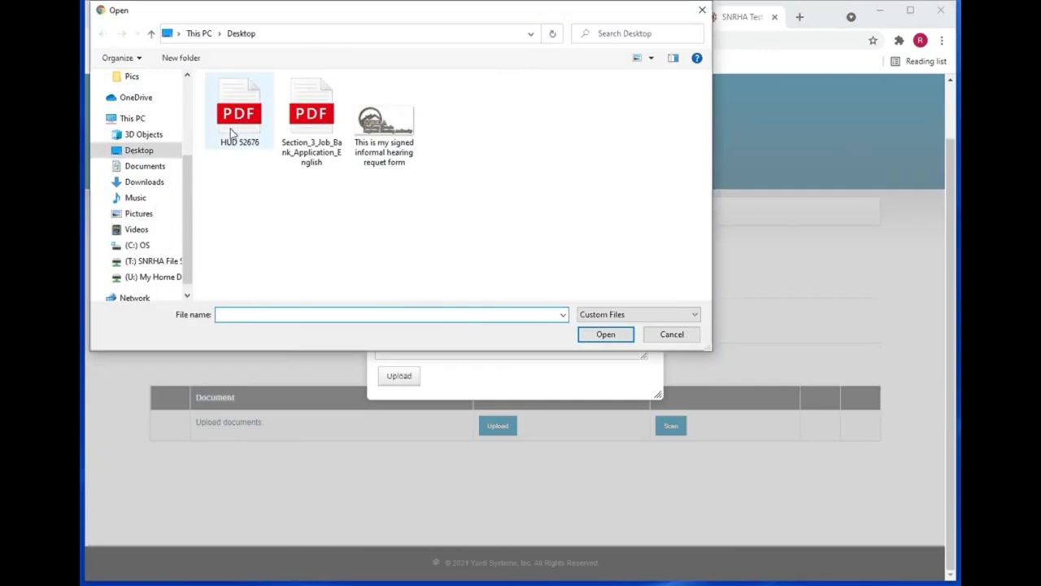
pyautogui.click(235, 117)
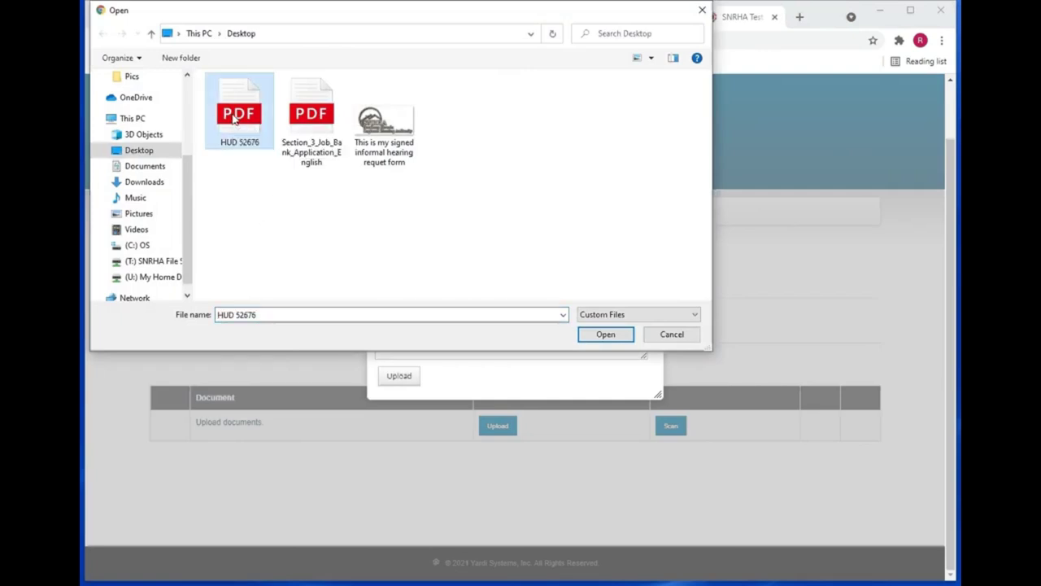
pyautogui.doubleClick(235, 117)
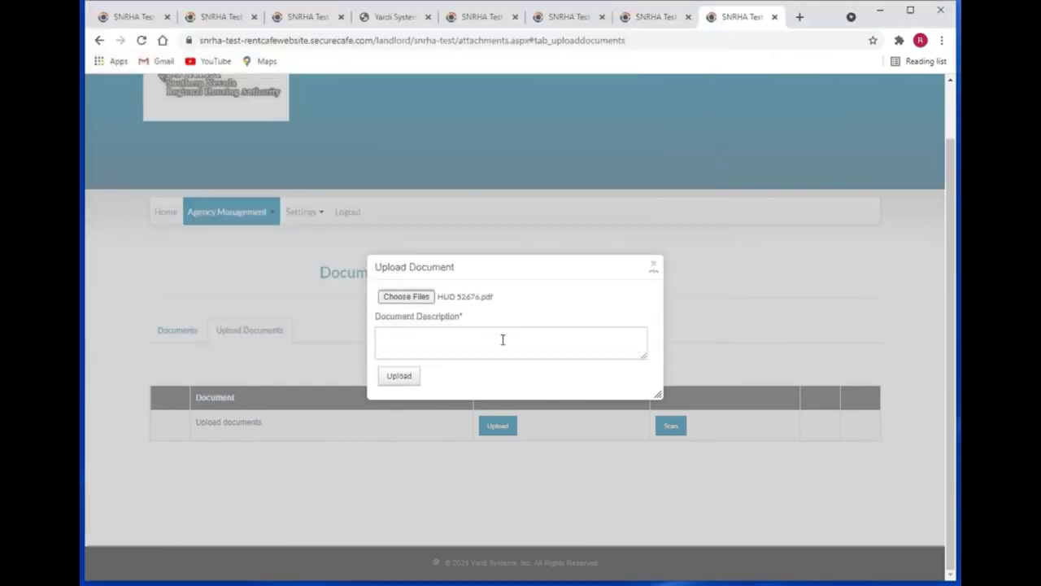
pyautogui.click(503, 340)
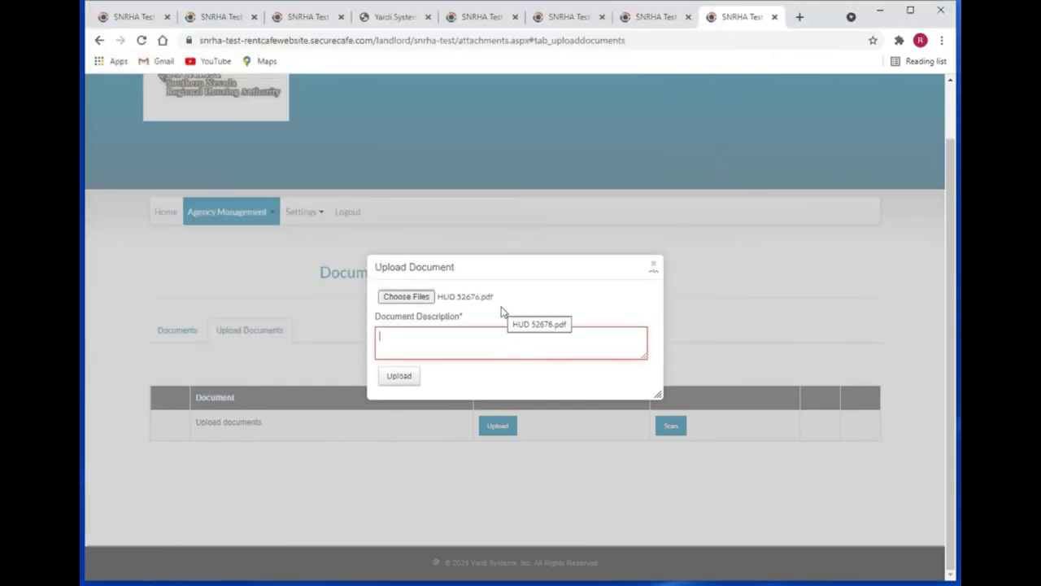
pyautogui.write('test')
pyautogui.click(399, 376)
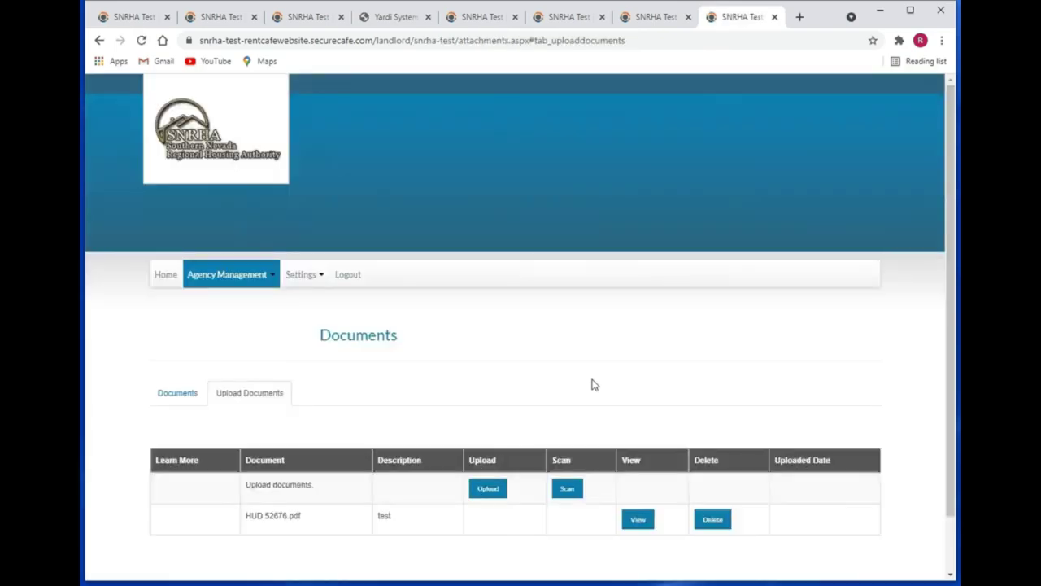
# - Delete the uploaded HUD 52676.pdf and return to the home page
pyautogui.scroll(-2, 695, 415)
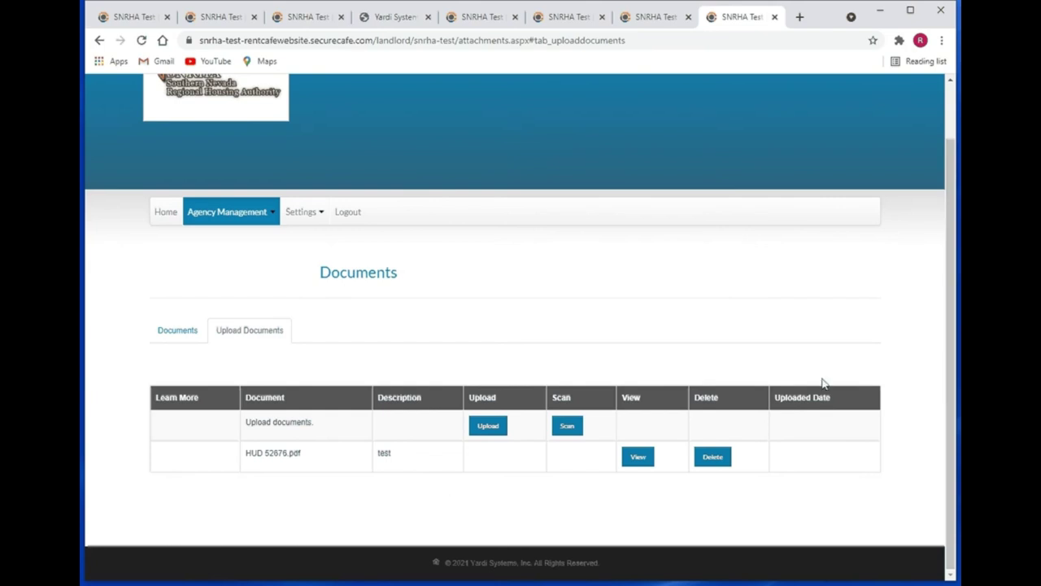
pyautogui.click(710, 458)
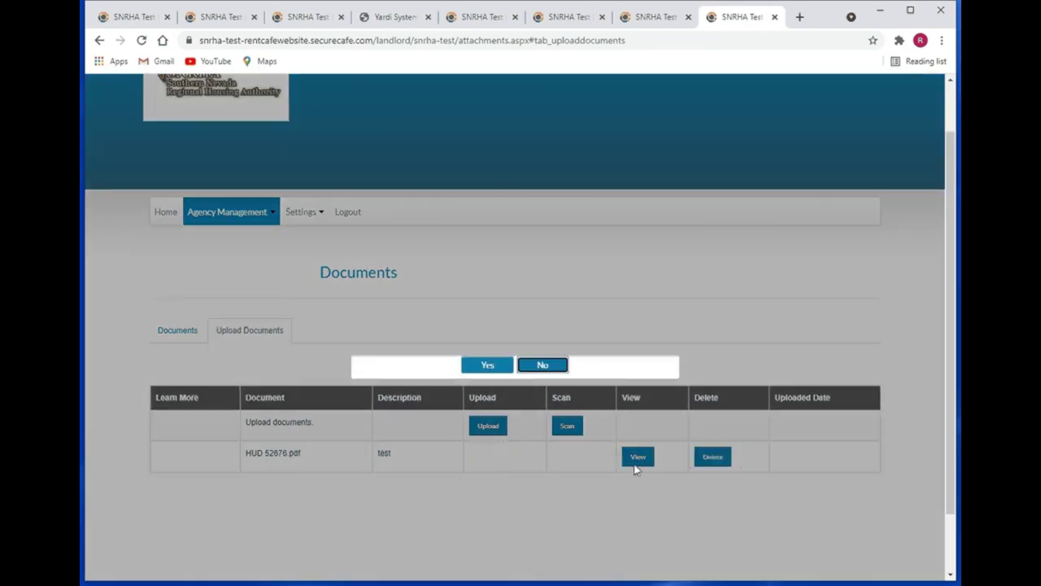
pyautogui.click(488, 365)
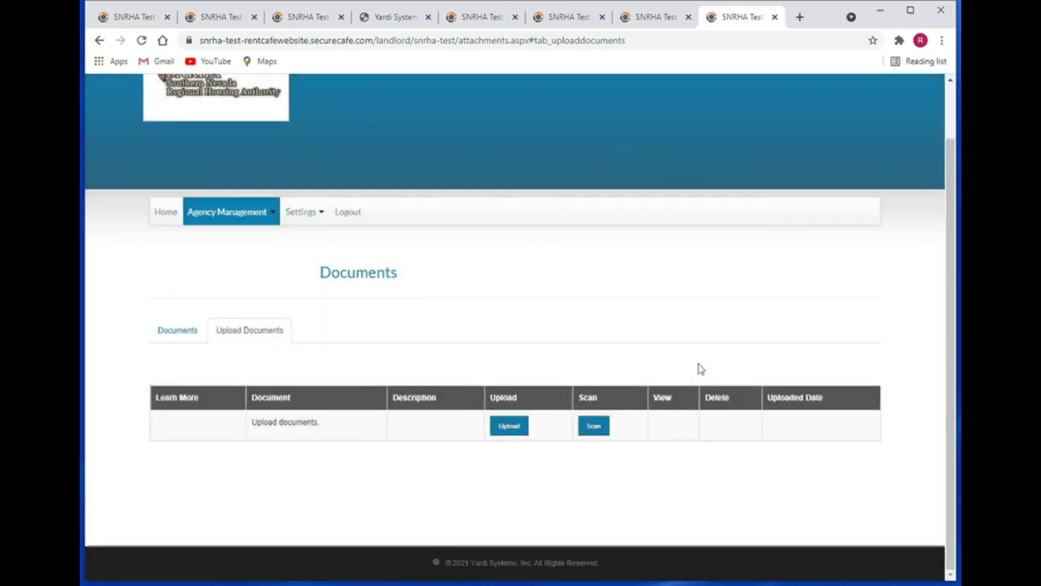
pyautogui.click(158, 214)
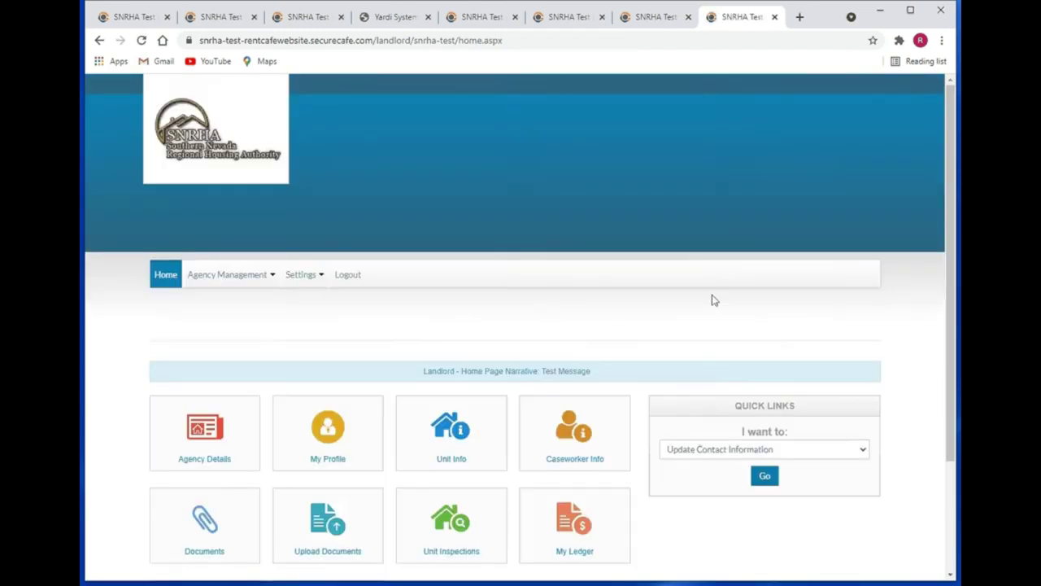
pyautogui.scroll(-2, 712, 300)
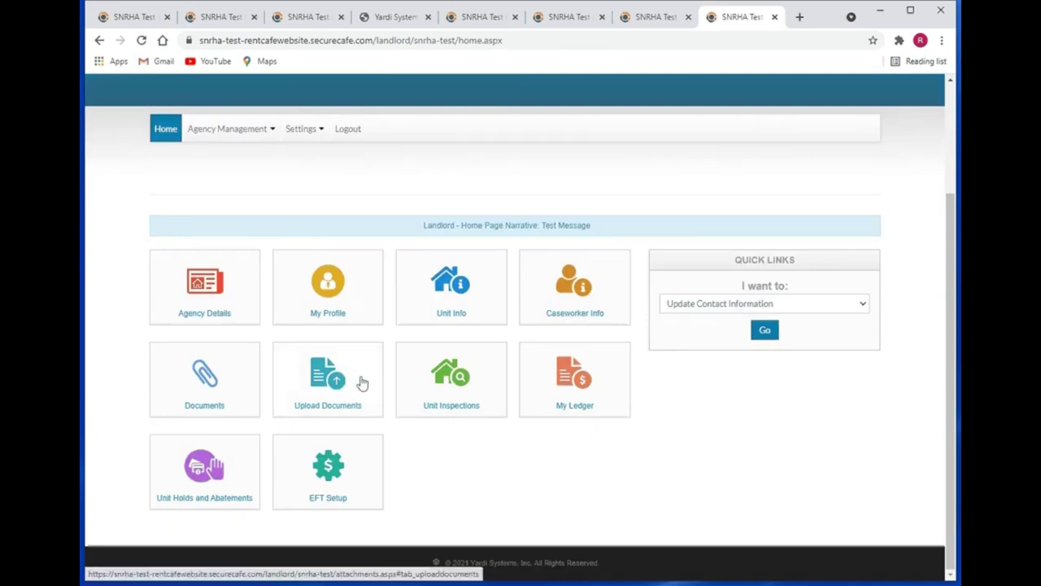
pyautogui.click(225, 392)
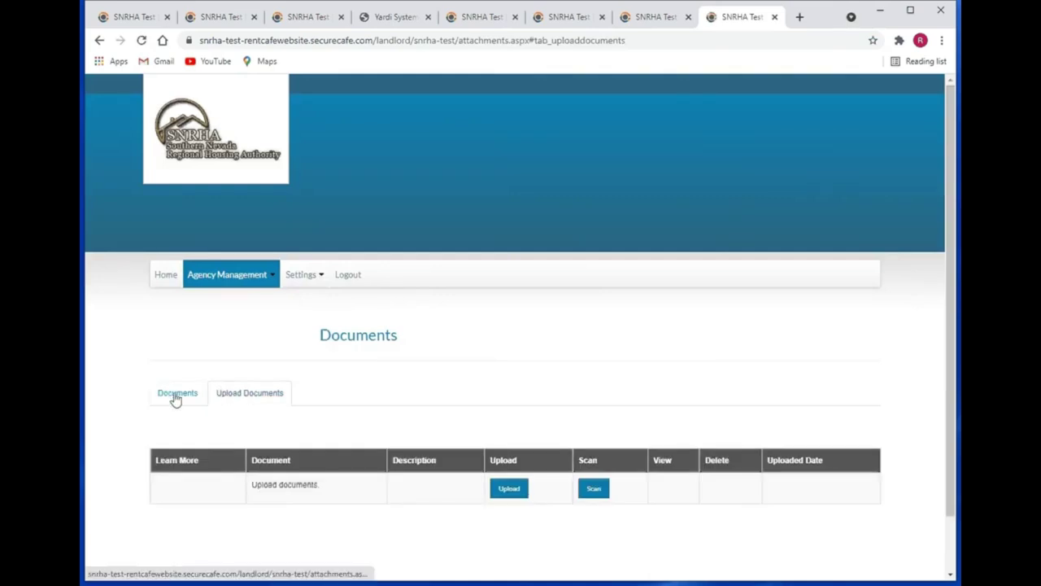
pyautogui.click(176, 397)
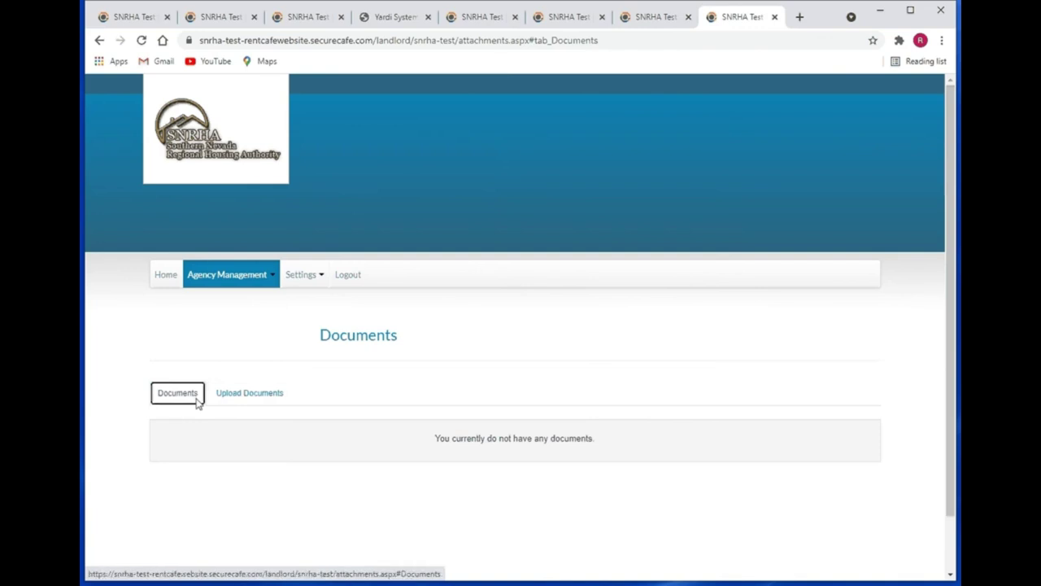
pyautogui.click(264, 394)
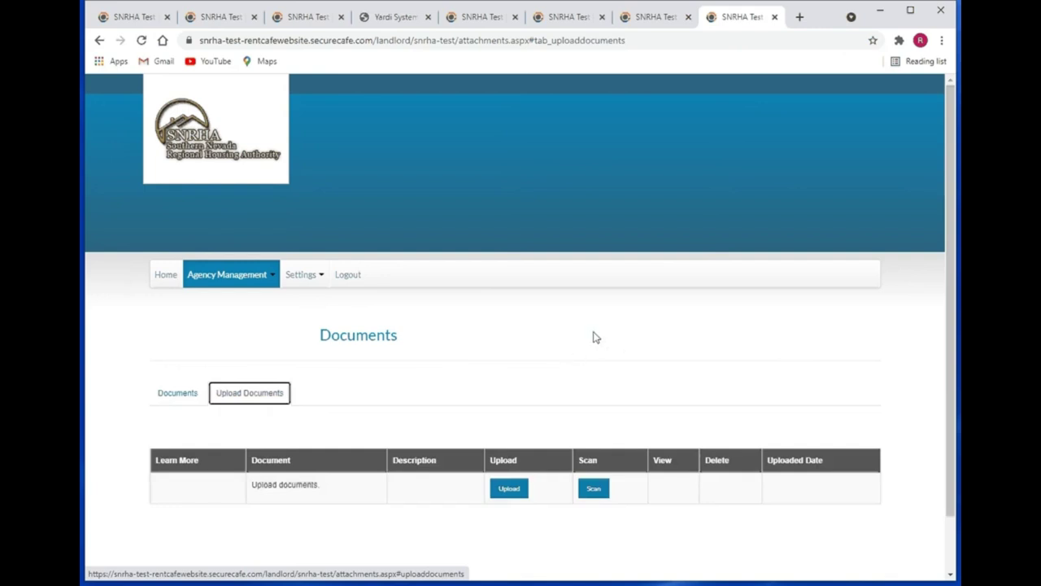
pyautogui.click(166, 274)
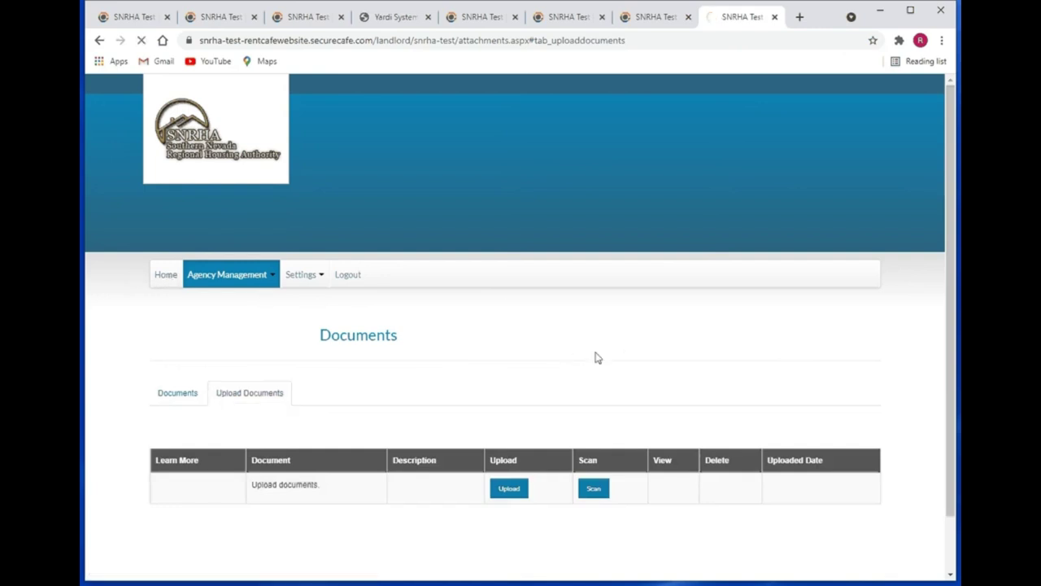
pyautogui.scroll(-2, 595, 353)
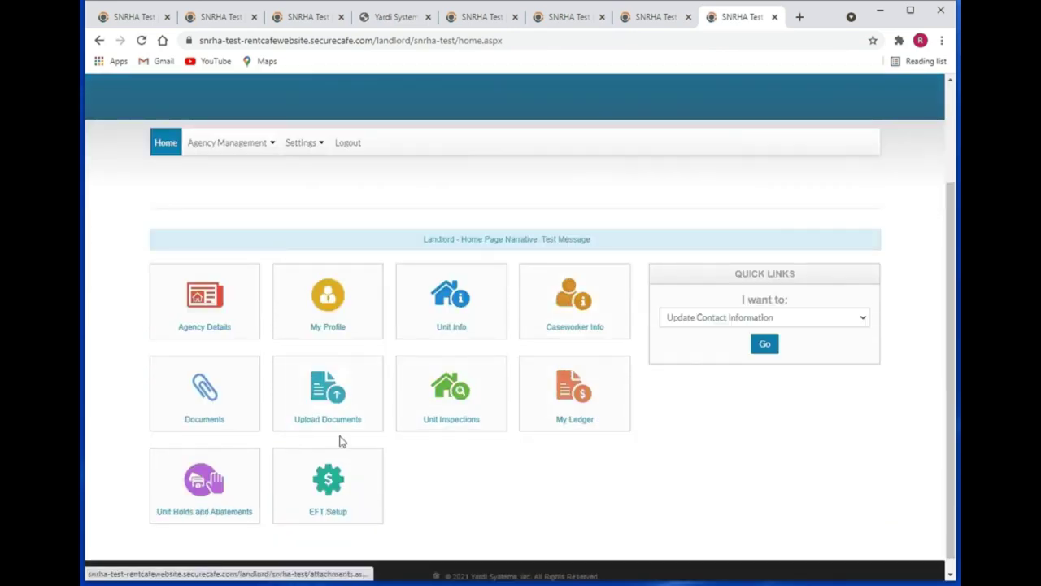
pyautogui.click(488, 402)
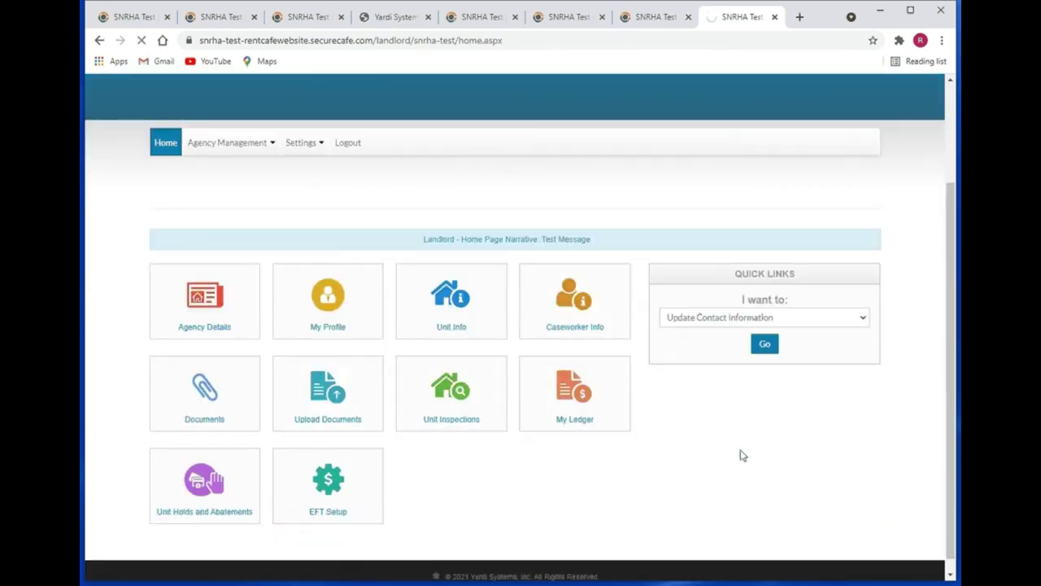
pyautogui.scroll(-1, 494, 318)
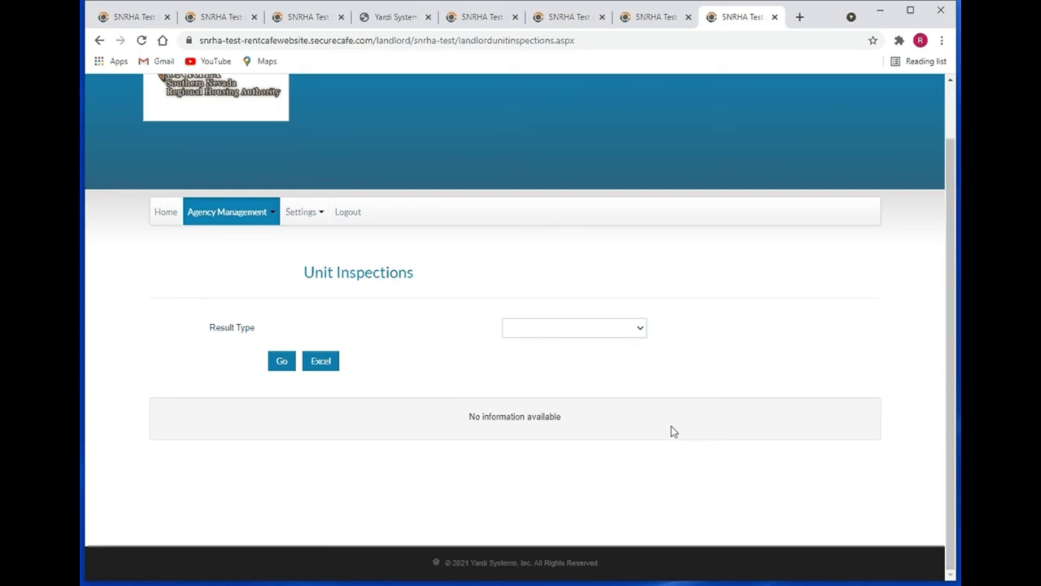
pyautogui.click(610, 335)
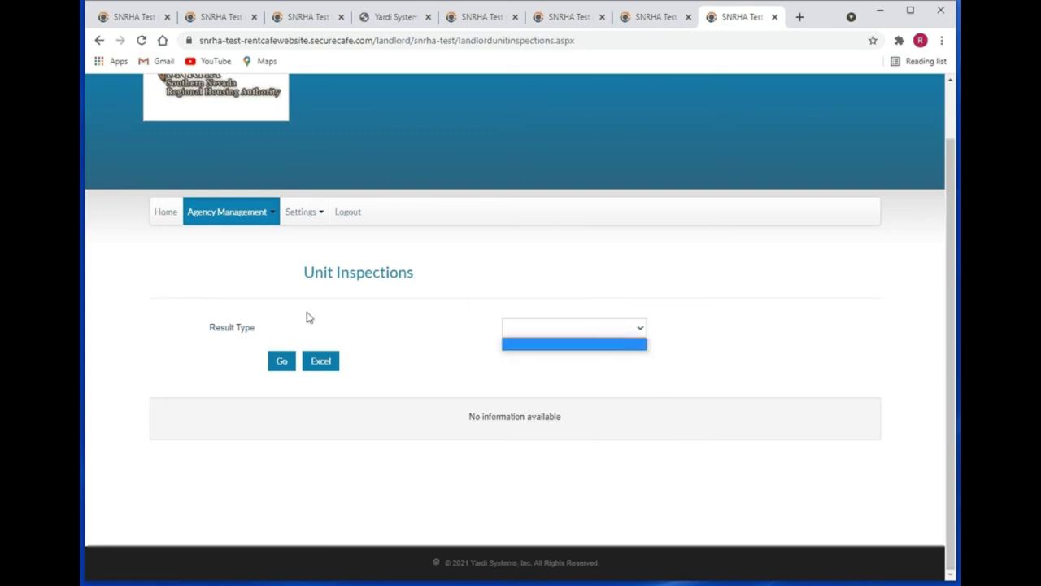
pyautogui.click(245, 329)
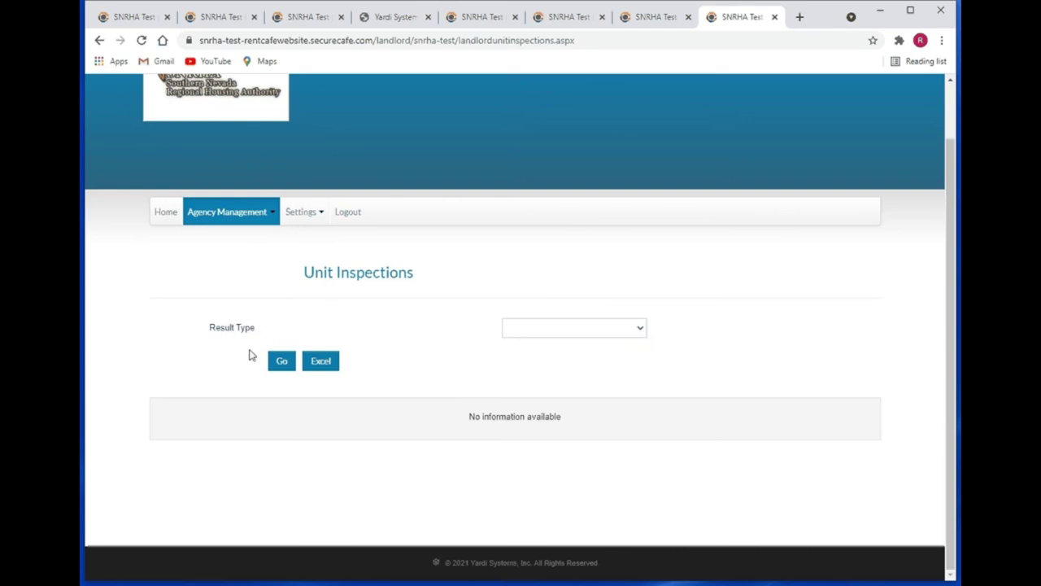
pyautogui.click(329, 363)
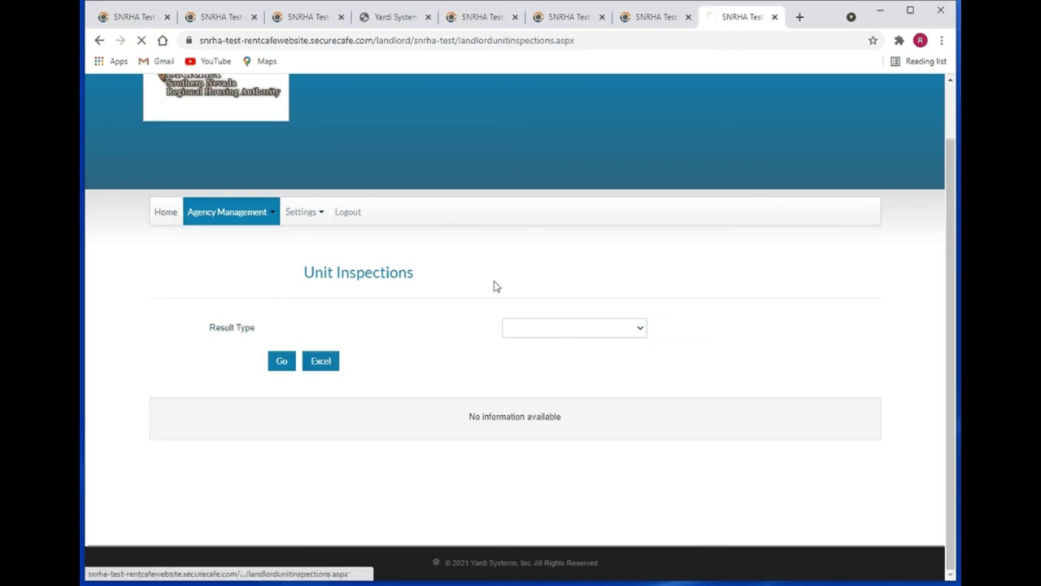
pyautogui.scroll(-2, 738, 370)
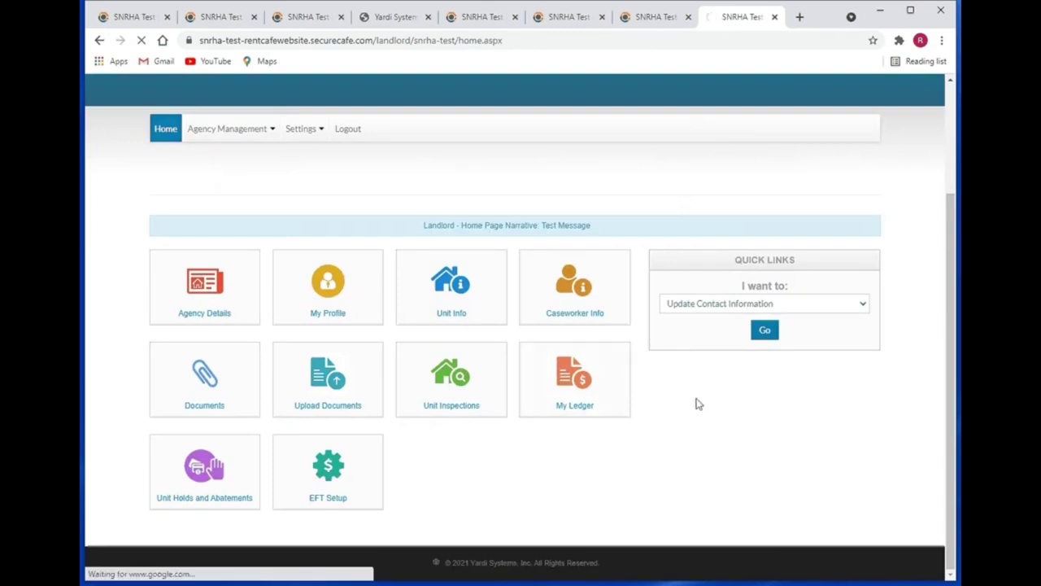
# - Show My Ledger for Last 12 Months, sorted by Invoice Number in Descending order
pyautogui.click(591, 412)
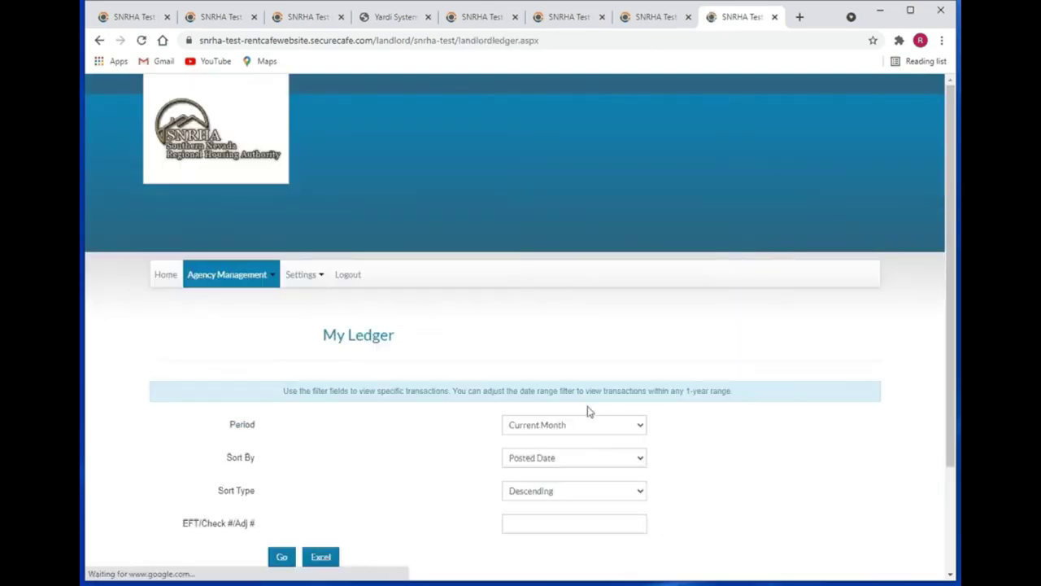
pyautogui.scroll(-2, 728, 458)
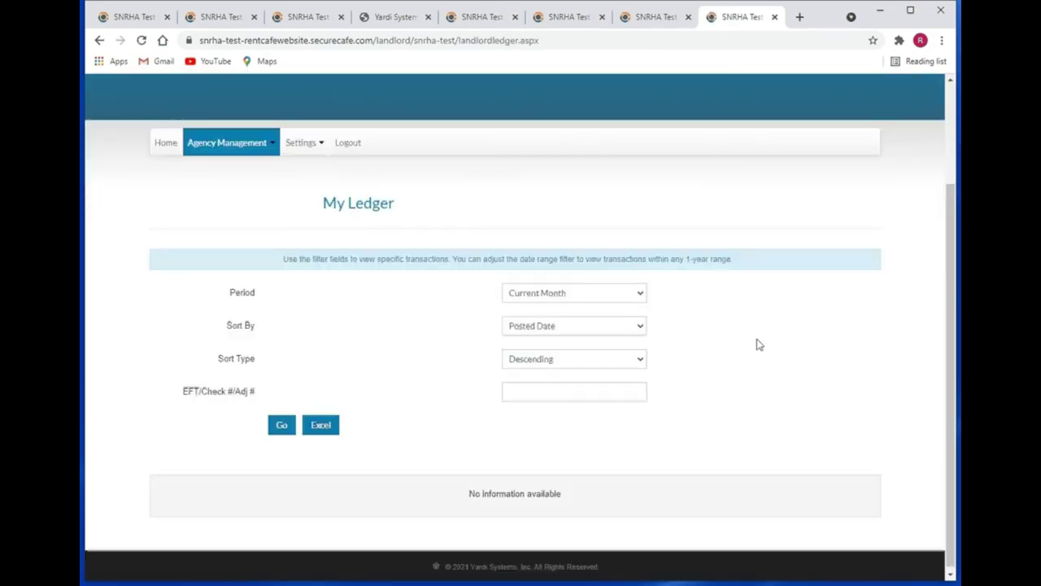
pyautogui.click(578, 300)
pyautogui.click(572, 331)
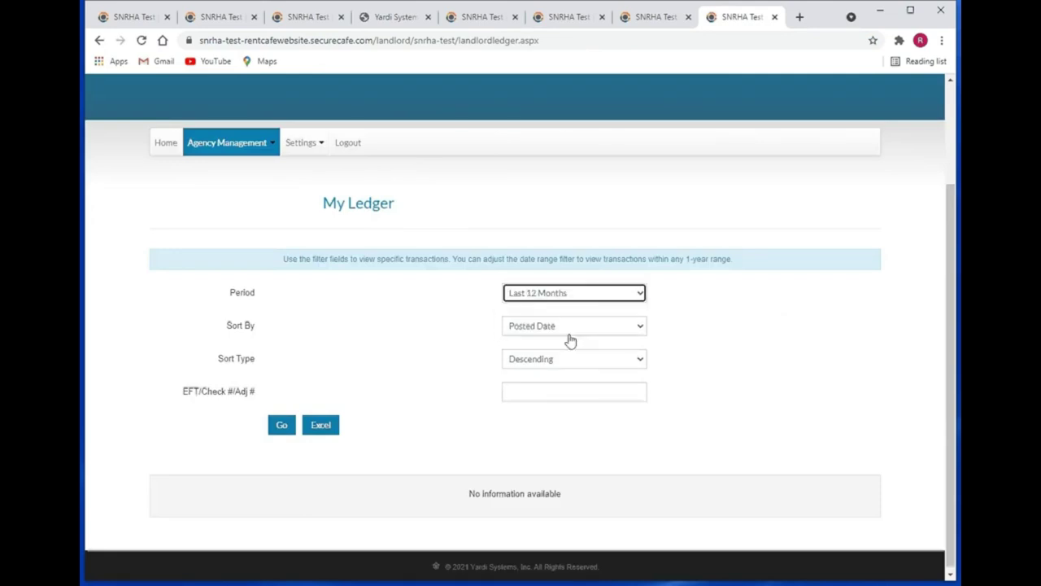
pyautogui.click(549, 333)
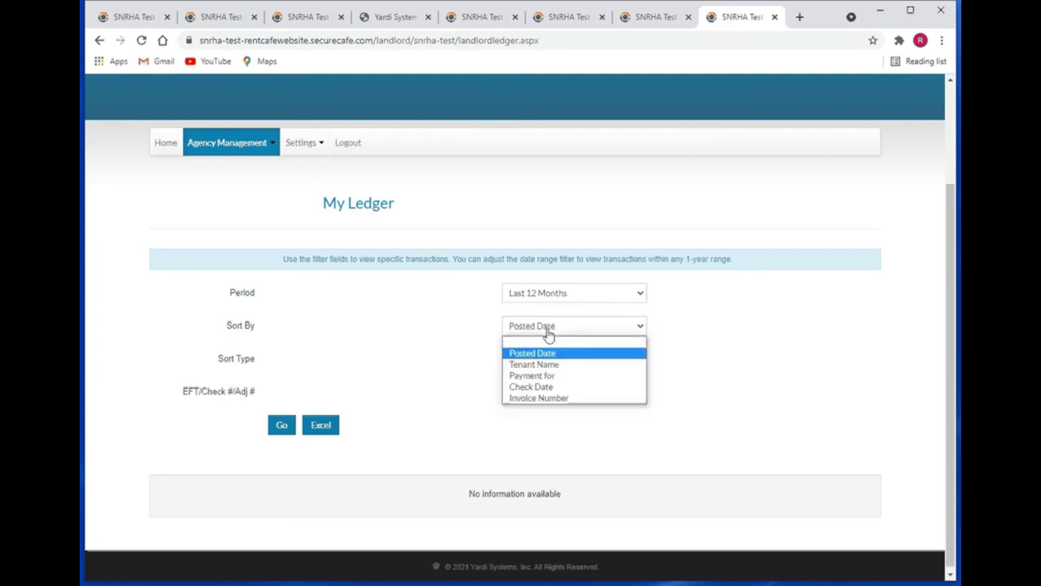
pyautogui.click(565, 398)
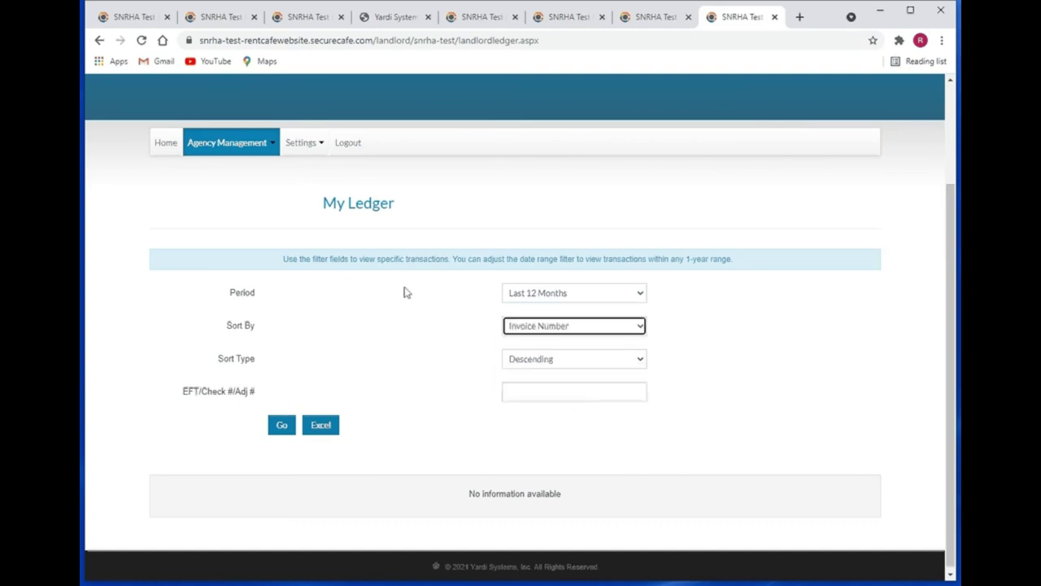
pyautogui.click(549, 366)
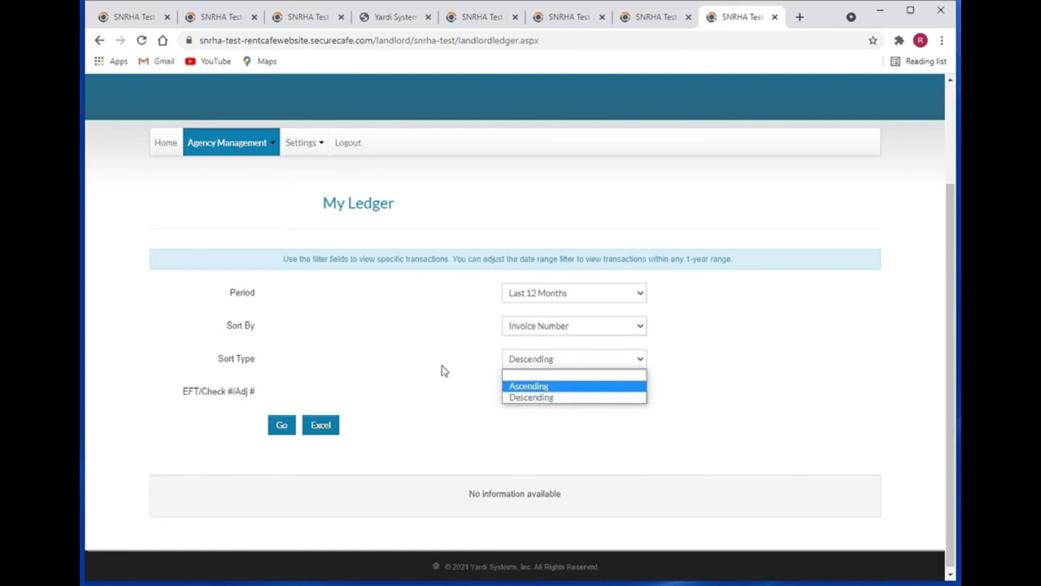
pyautogui.click(442, 367)
pyautogui.click(541, 394)
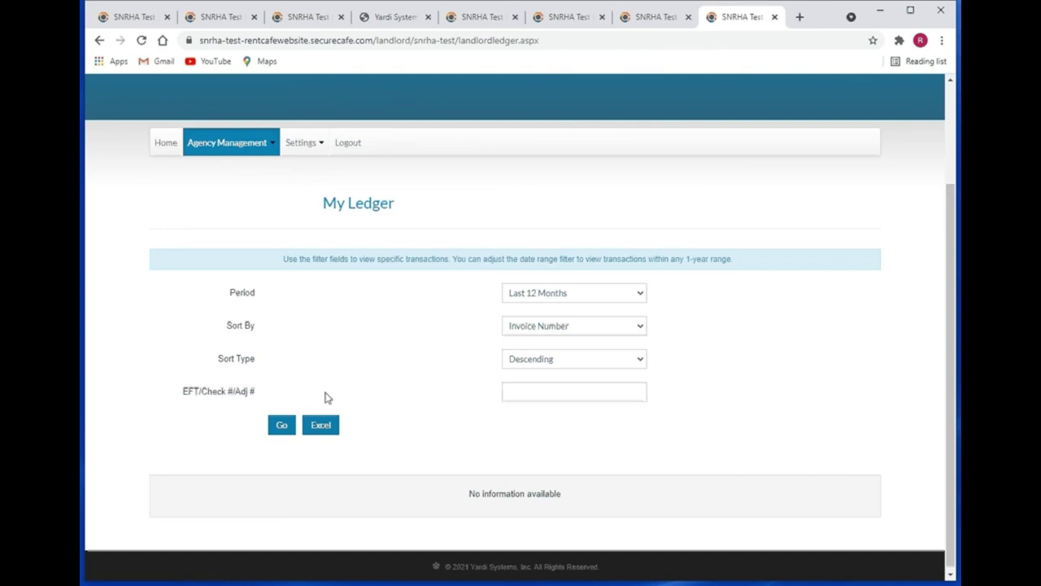
pyautogui.click(281, 426)
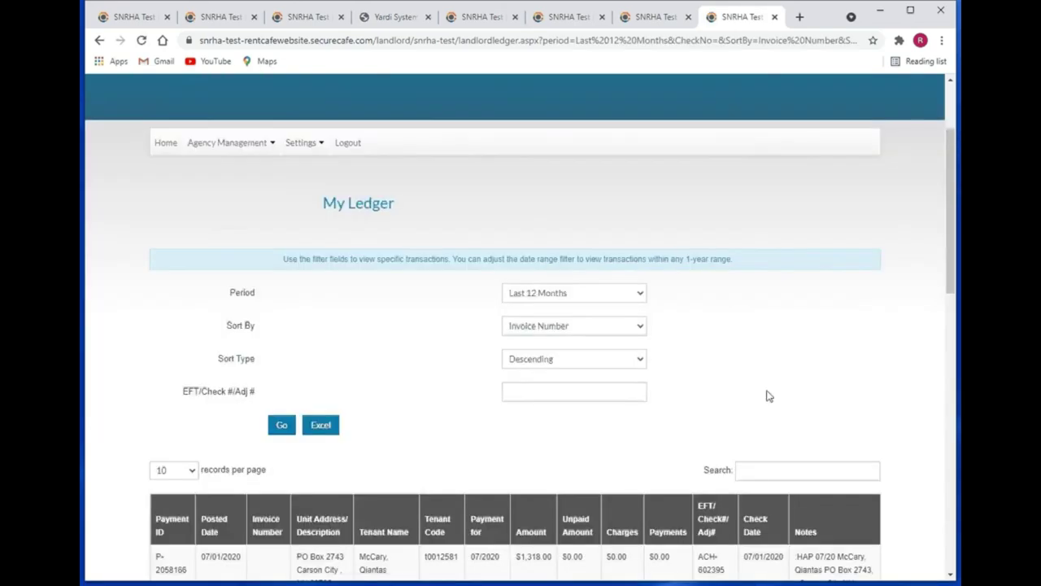
# - Search the ledger results for the 07/20 period copied from the first note
pyautogui.scroll(-3, 768, 396)
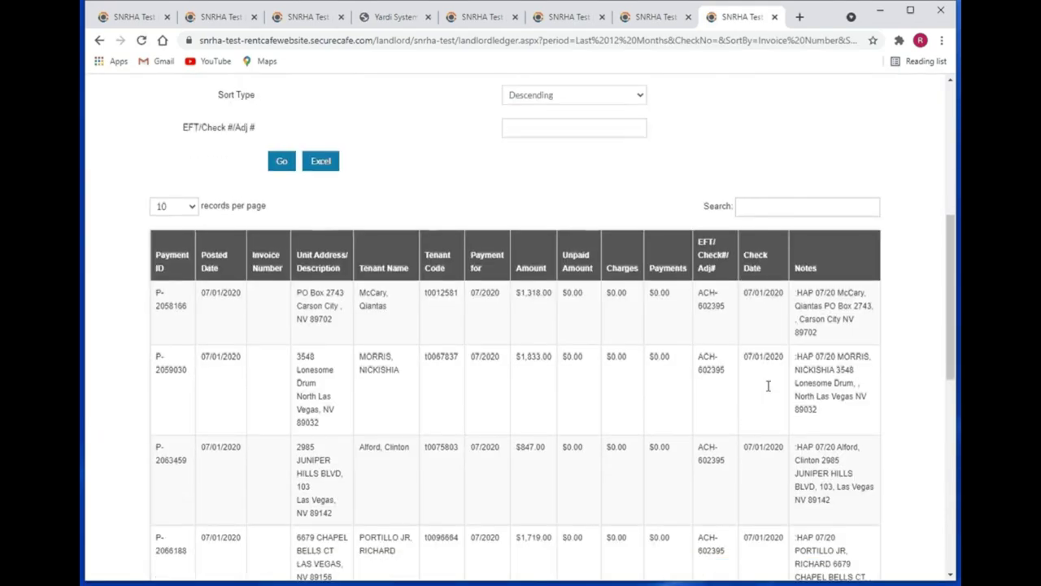
pyautogui.scroll(1, 521, 322)
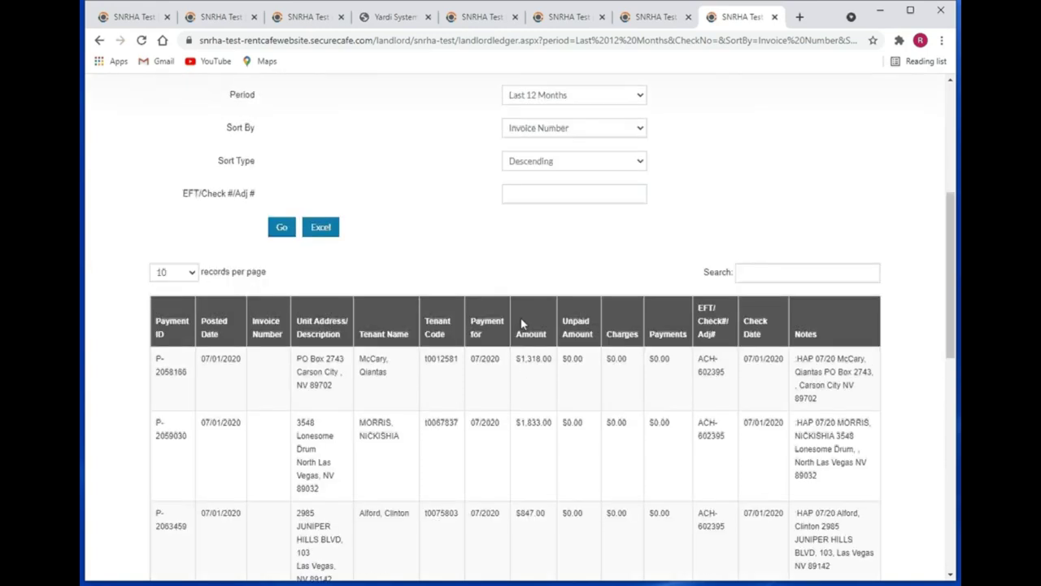
pyautogui.click(757, 275)
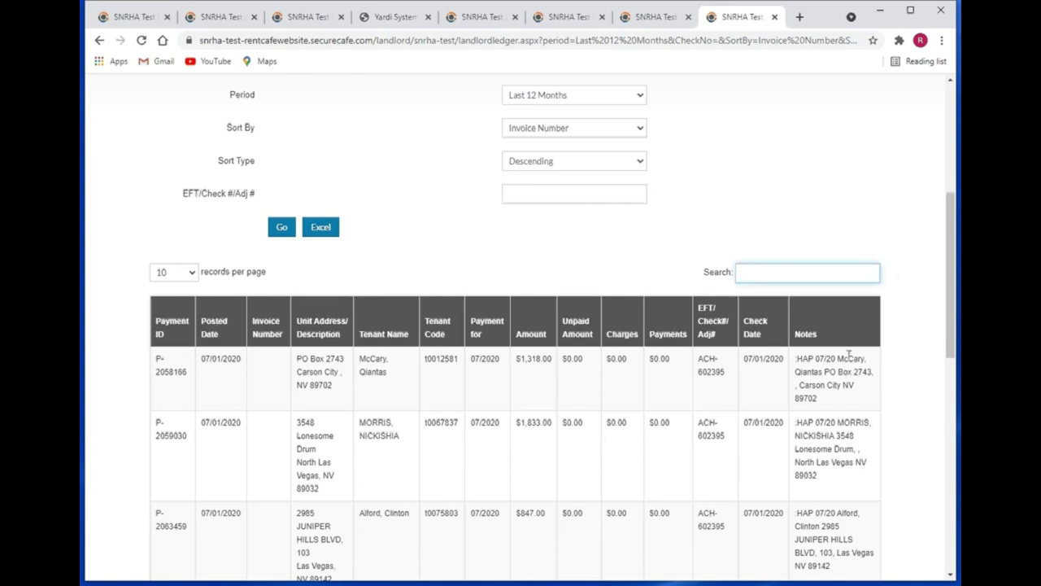
pyautogui.moveTo(838, 358); pyautogui.dragTo(815, 359)
pyautogui.hotkey('ctrl', 'c')
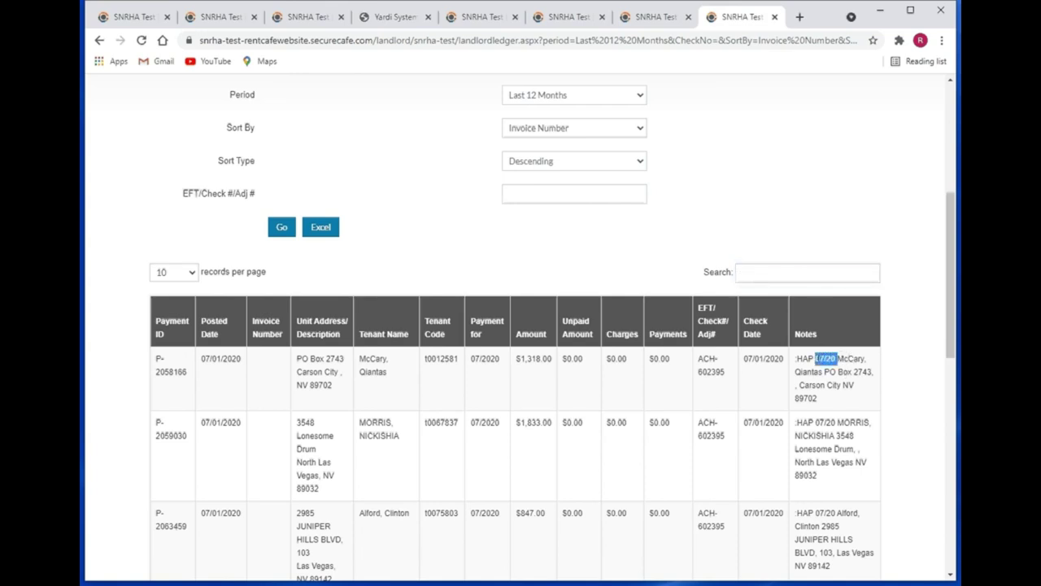
pyautogui.click(757, 272)
pyautogui.hotkey('ctrl', 'v')
# - Filter the ledger to one tenant's three payments by their first name, then return Home
pyautogui.moveTo(768, 272); pyautogui.dragTo(709, 274)
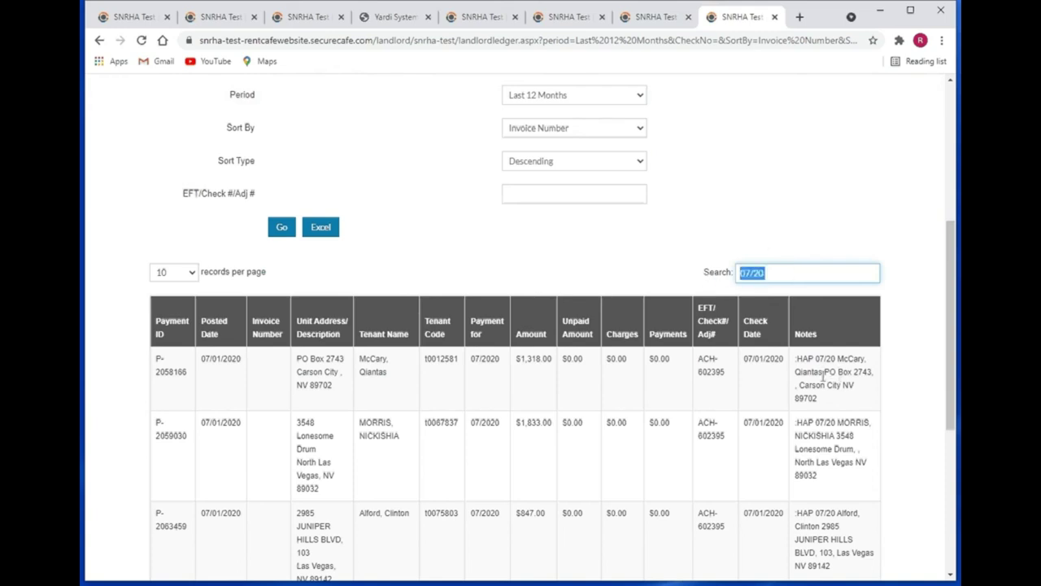
pyautogui.moveTo(823, 376); pyautogui.dragTo(795, 372)
pyautogui.hotkey('ctrl', 'c')
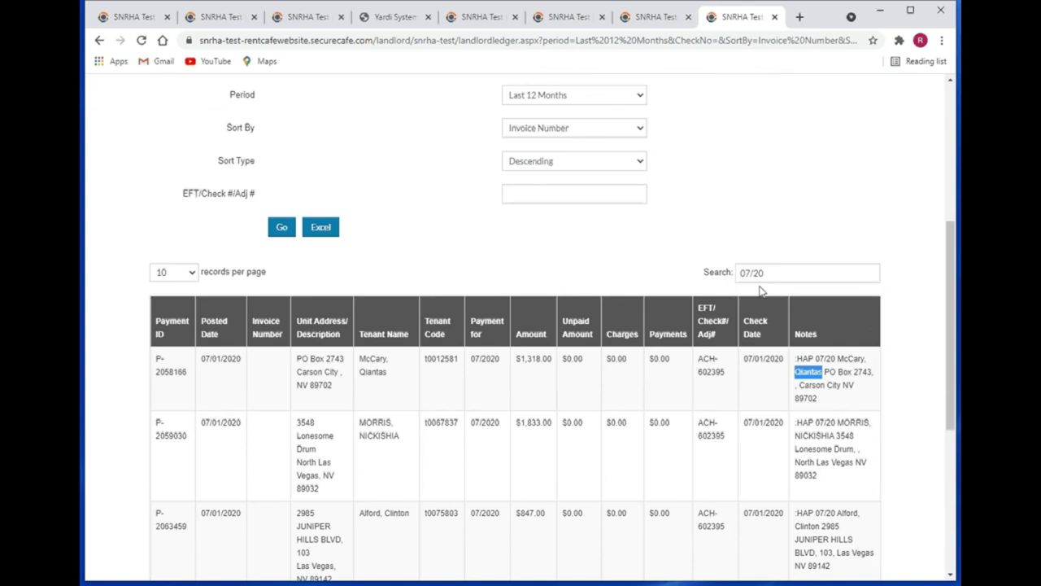
pyautogui.tripleClick(776, 272)
pyautogui.hotkey('ctrl', 'v')
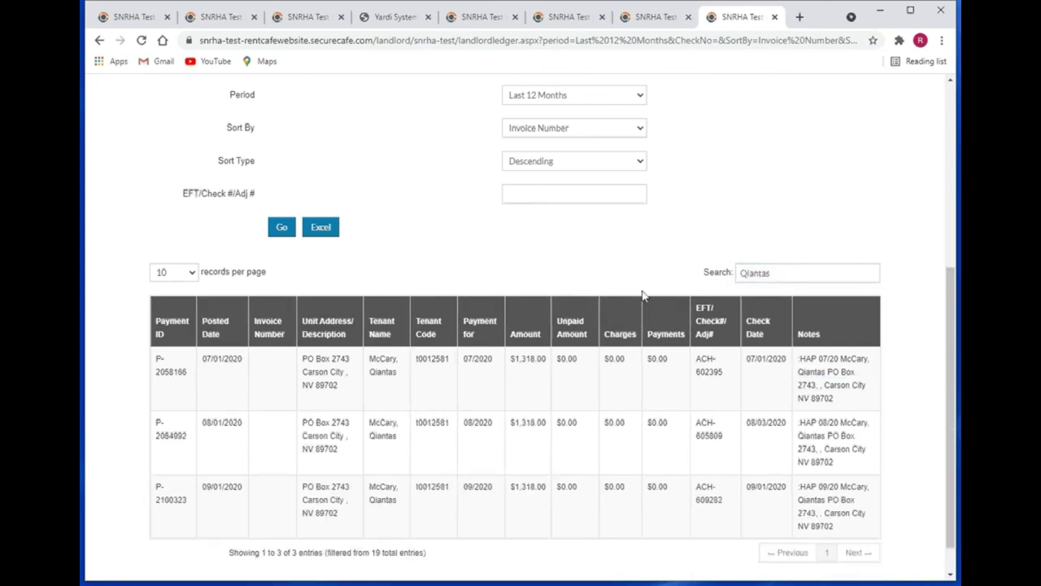
pyautogui.scroll(2, 692, 295)
pyautogui.scroll(3, 229, 304)
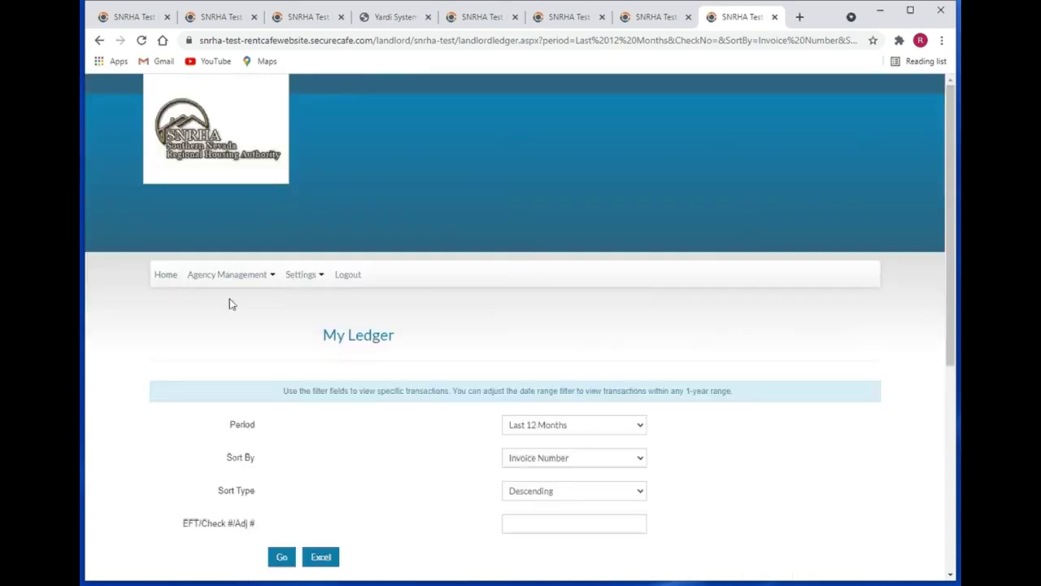
pyautogui.click(164, 278)
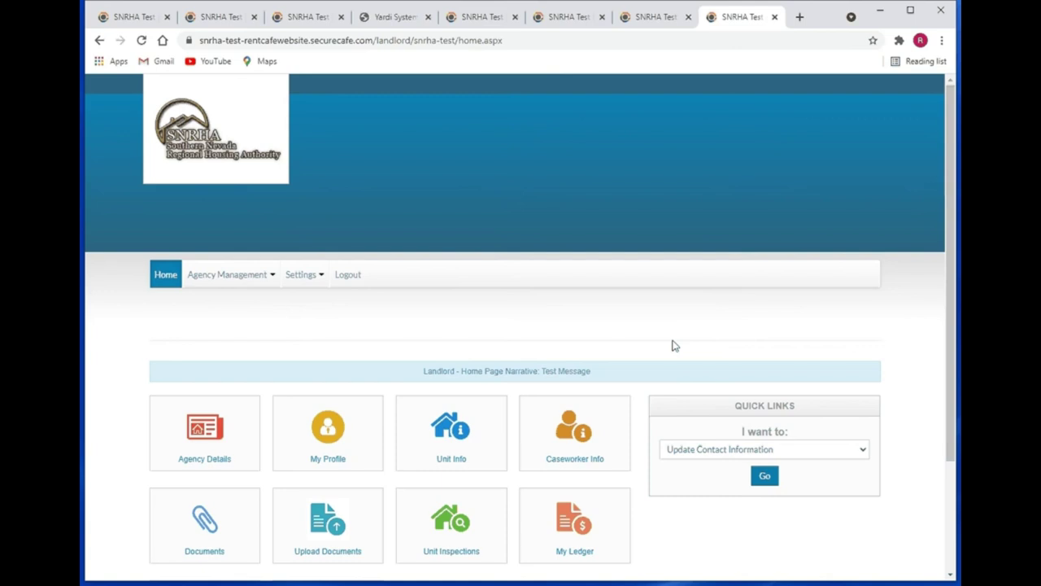
pyautogui.scroll(-3, 672, 346)
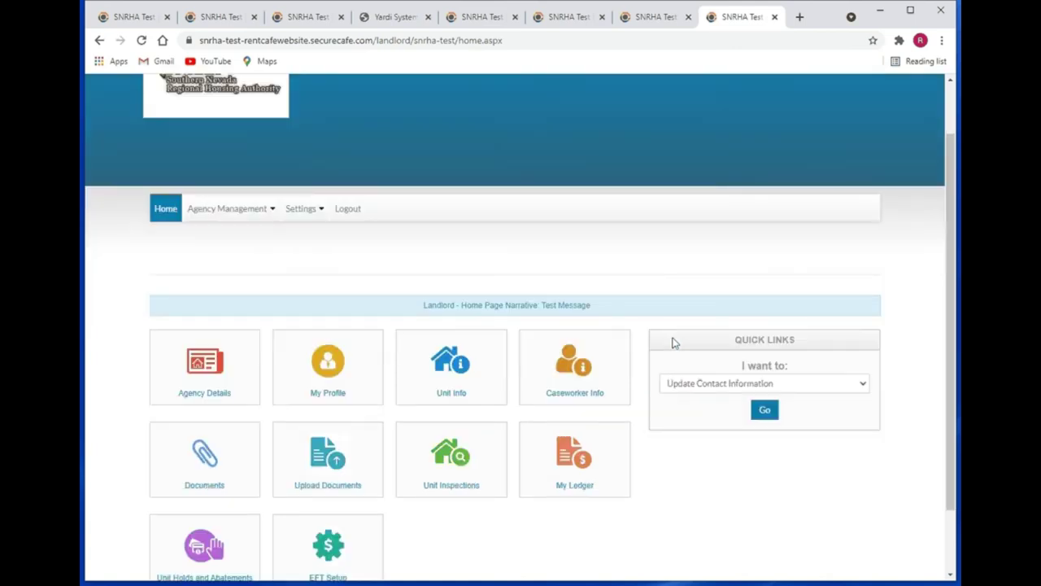
pyautogui.click(243, 483)
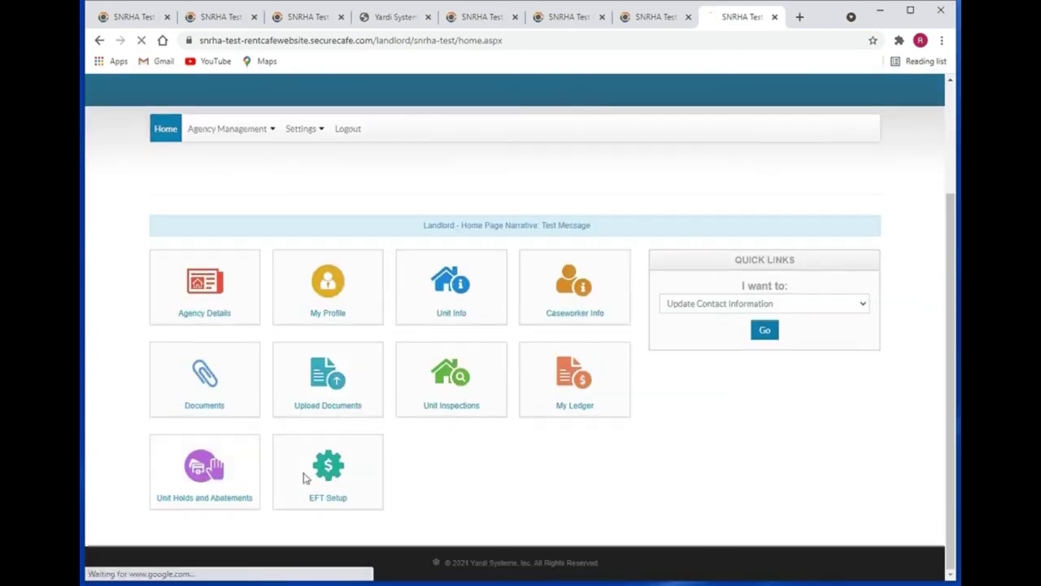
pyautogui.scroll(-2, 650, 455)
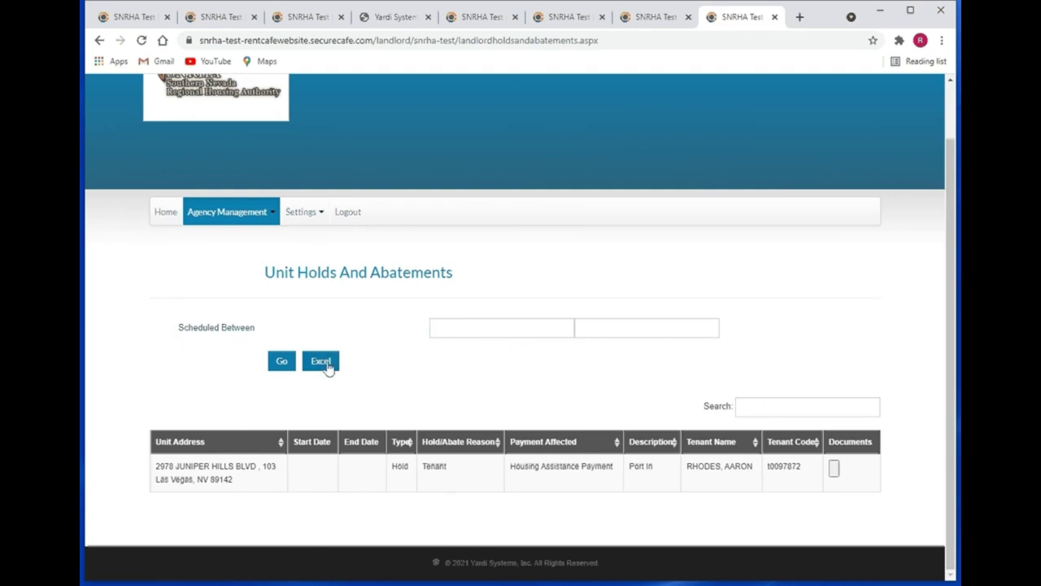
pyautogui.click(781, 407)
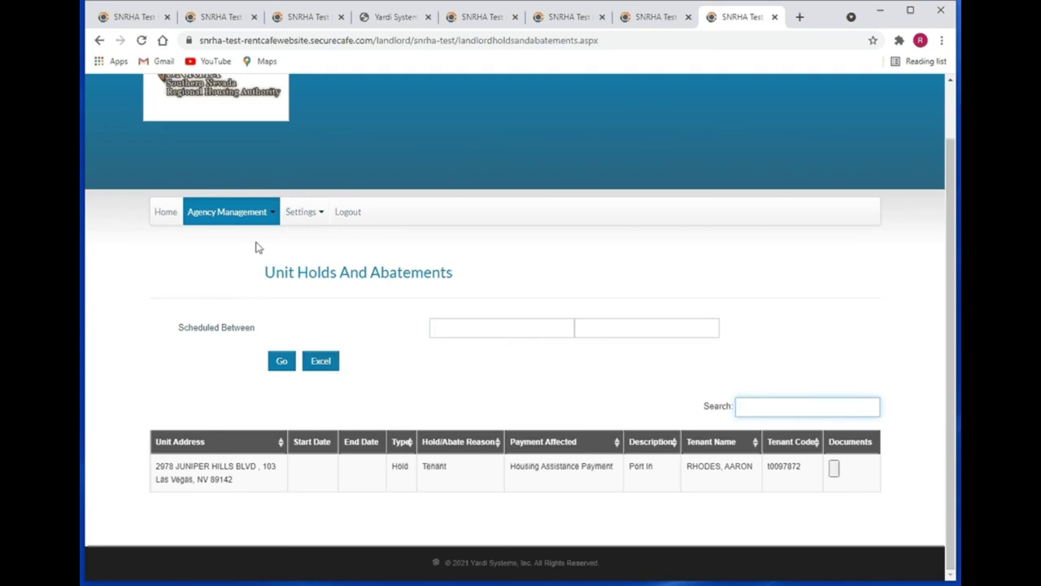
pyautogui.click(167, 213)
pyautogui.scroll(-2, 722, 299)
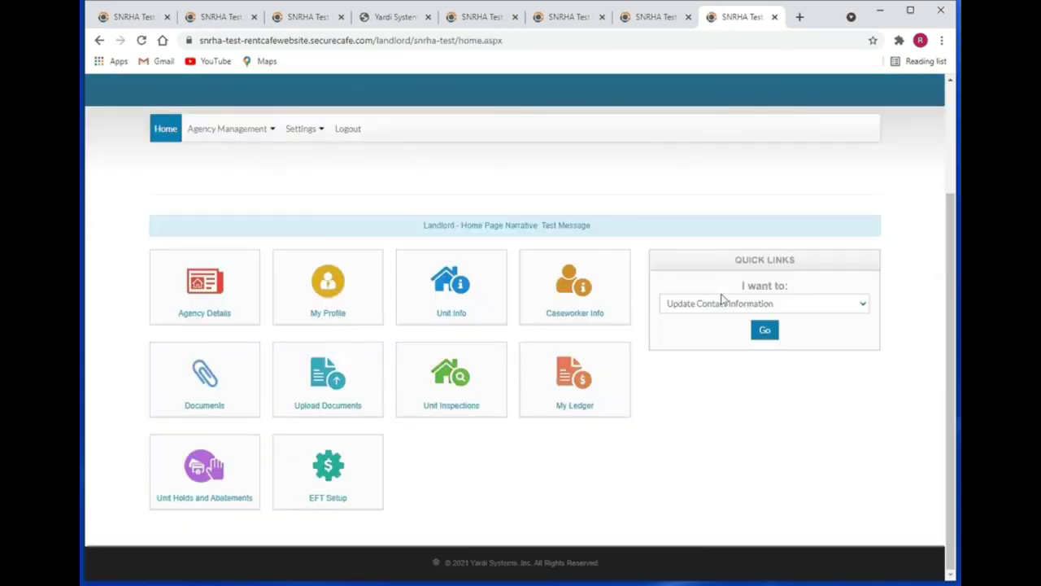
# - Open EFT Setup and start adding a bank account, then cancel the form without saving
pyautogui.click(344, 480)
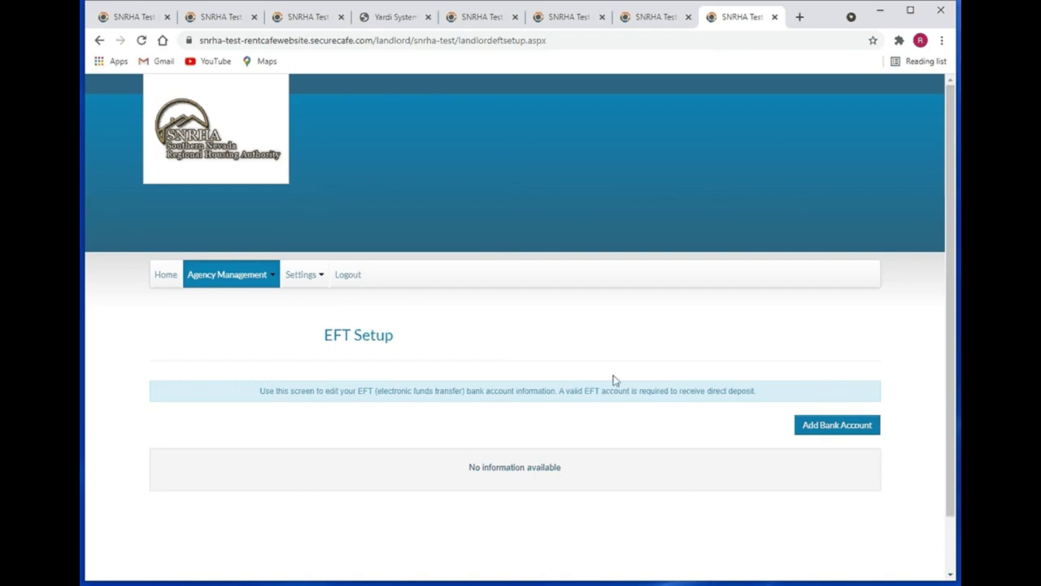
pyautogui.click(847, 425)
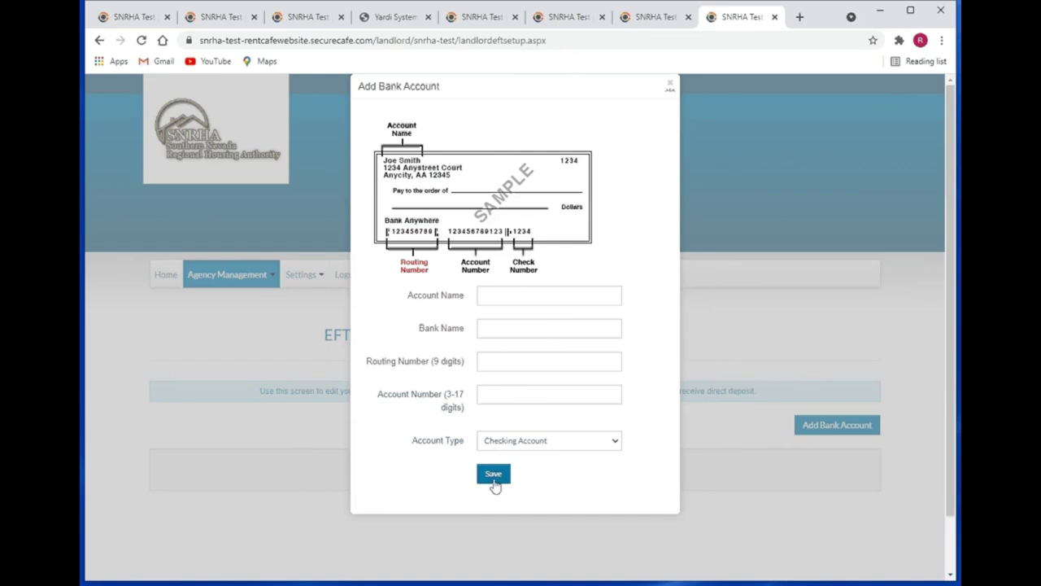
pyautogui.click(671, 85)
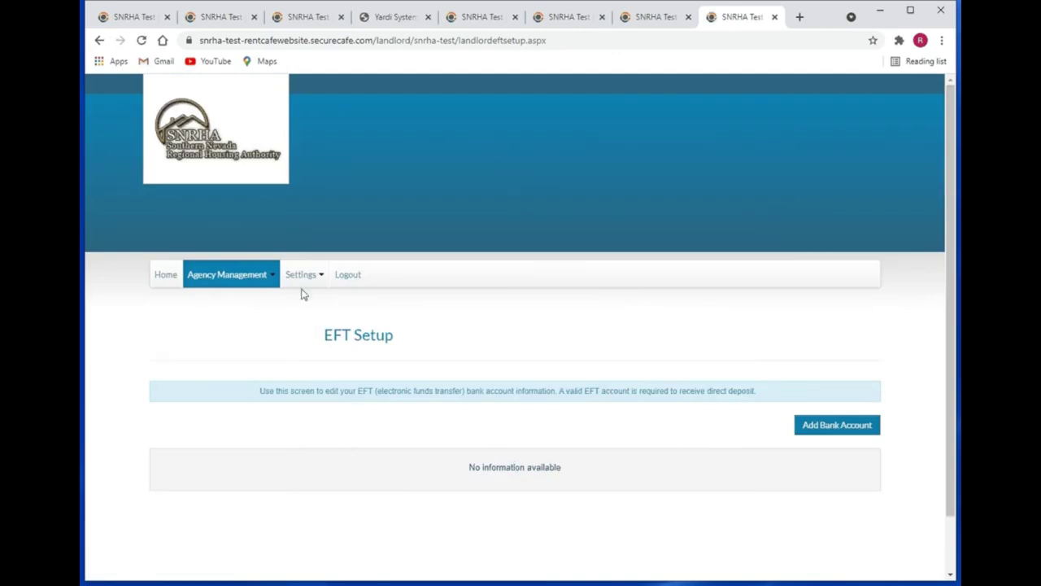
# - From the landlord home page, start a new Rent Increase Request
pyautogui.click(163, 276)
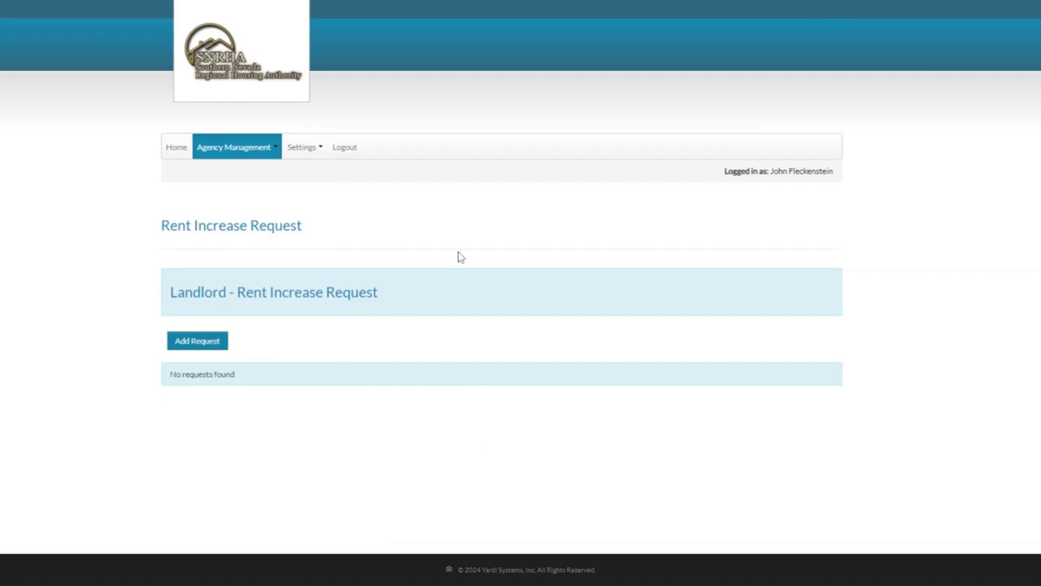
pyautogui.click(200, 345)
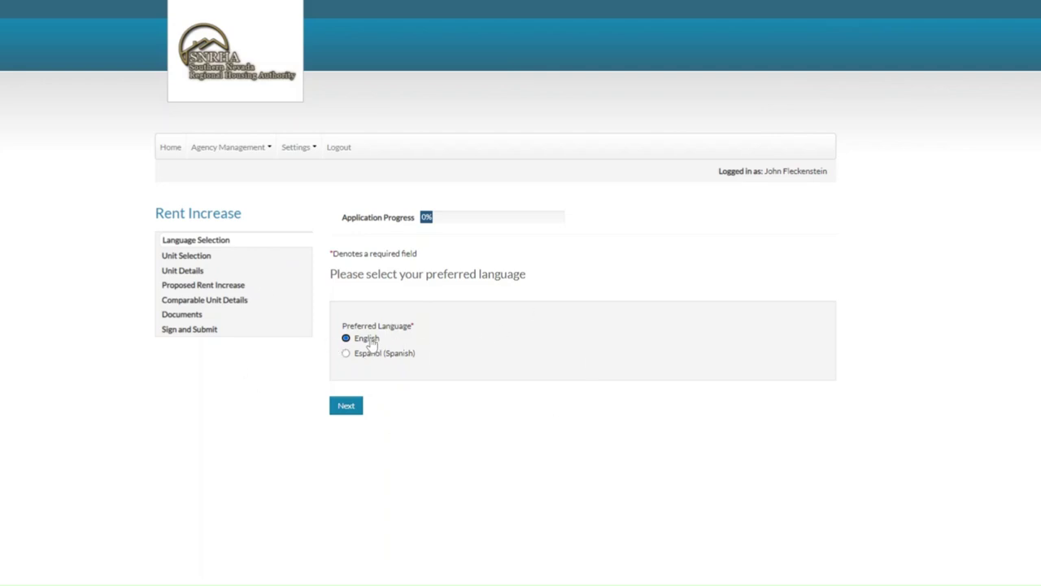
pyautogui.click(345, 410)
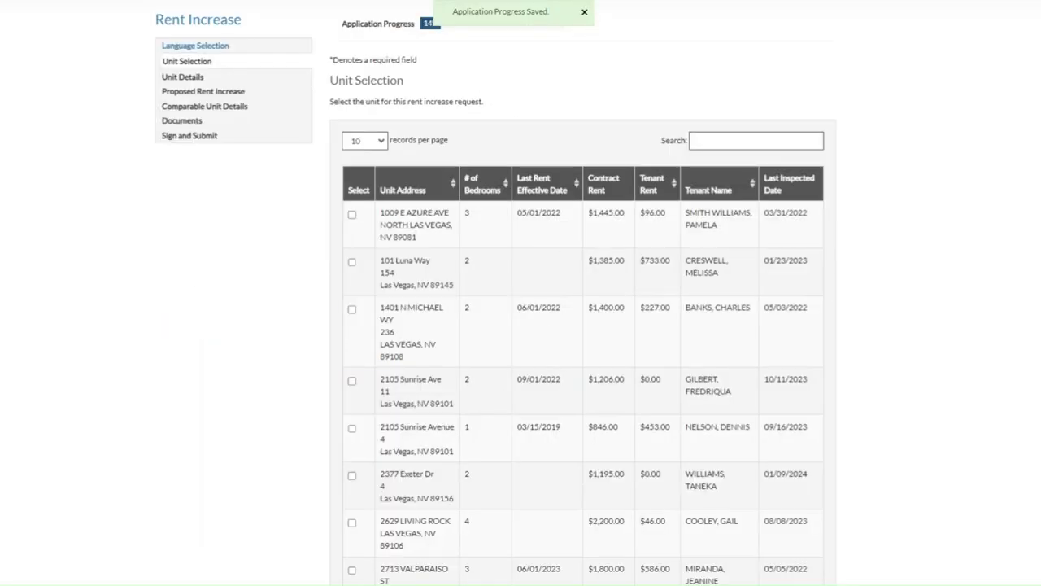
pyautogui.moveTo(329, 80); pyautogui.dragTo(416, 88)
pyautogui.click(448, 85)
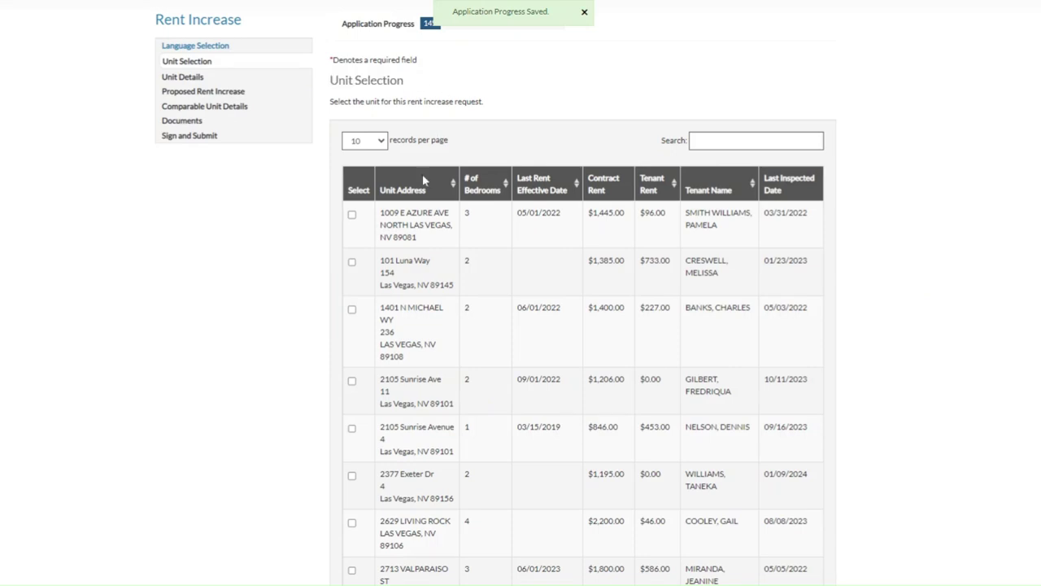
pyautogui.click(351, 214)
pyautogui.scroll(-5, 512, 302)
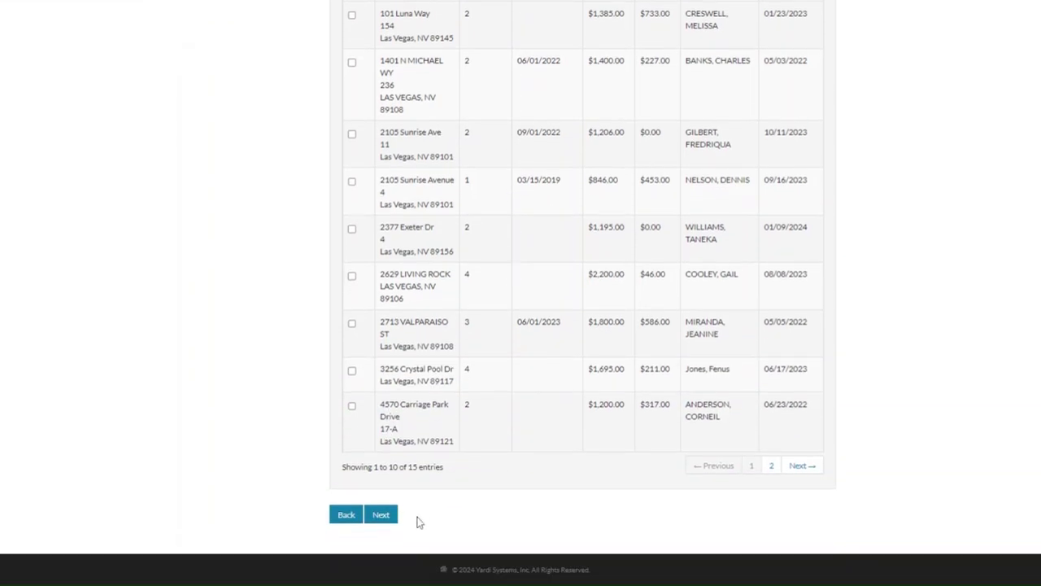
pyautogui.click(388, 519)
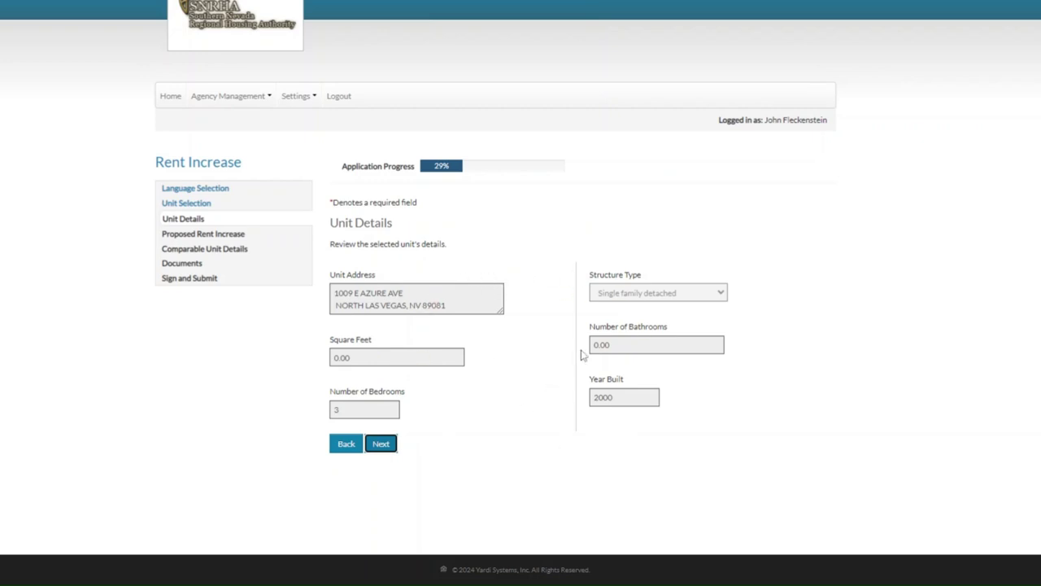
# - Propose $196.00 rent effective 10/1/2024 with reason Area price increased, and save
pyautogui.click(383, 446)
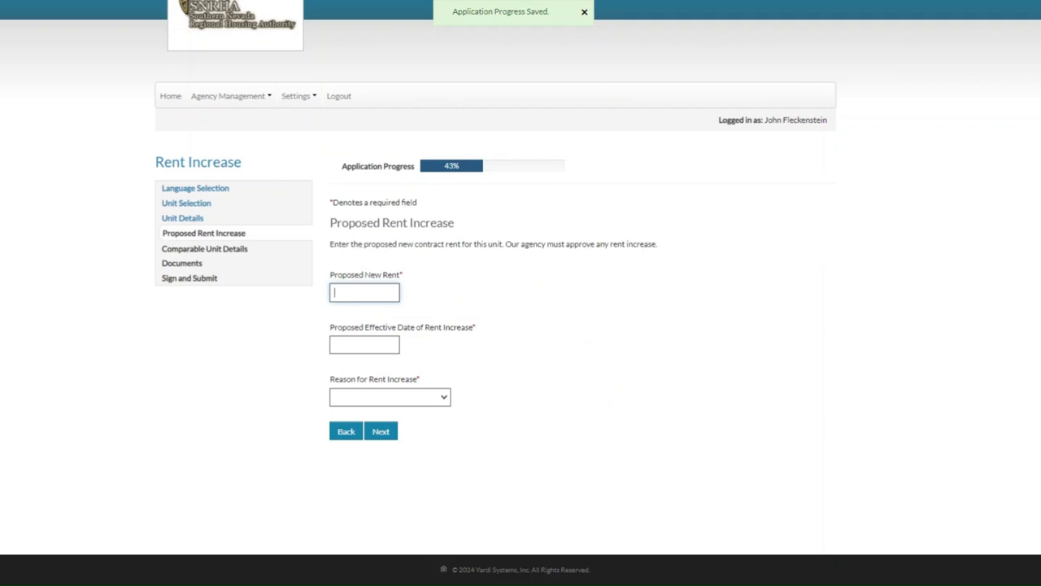
pyautogui.write('$196.00')
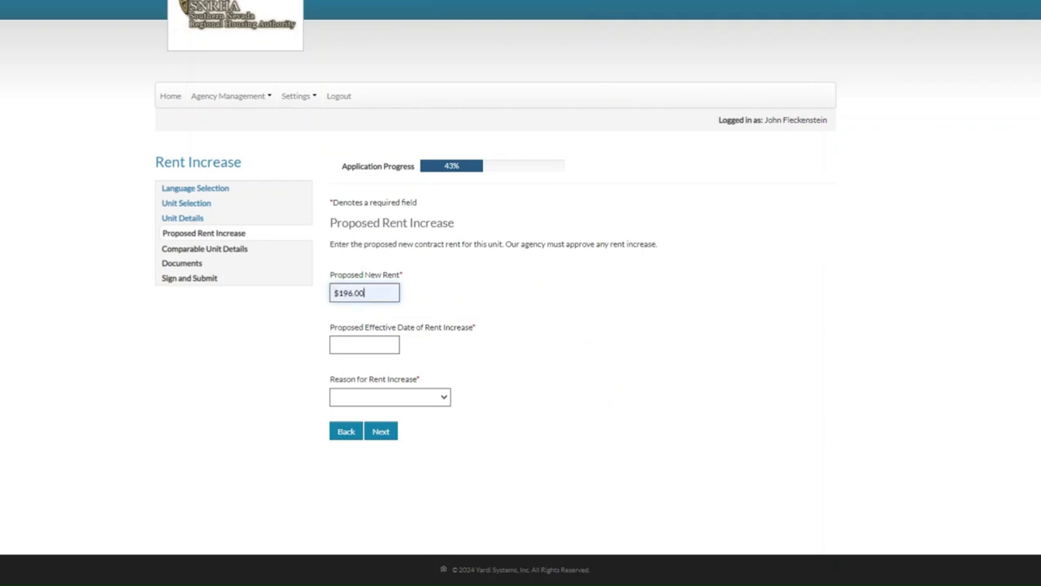
pyautogui.click(364, 345)
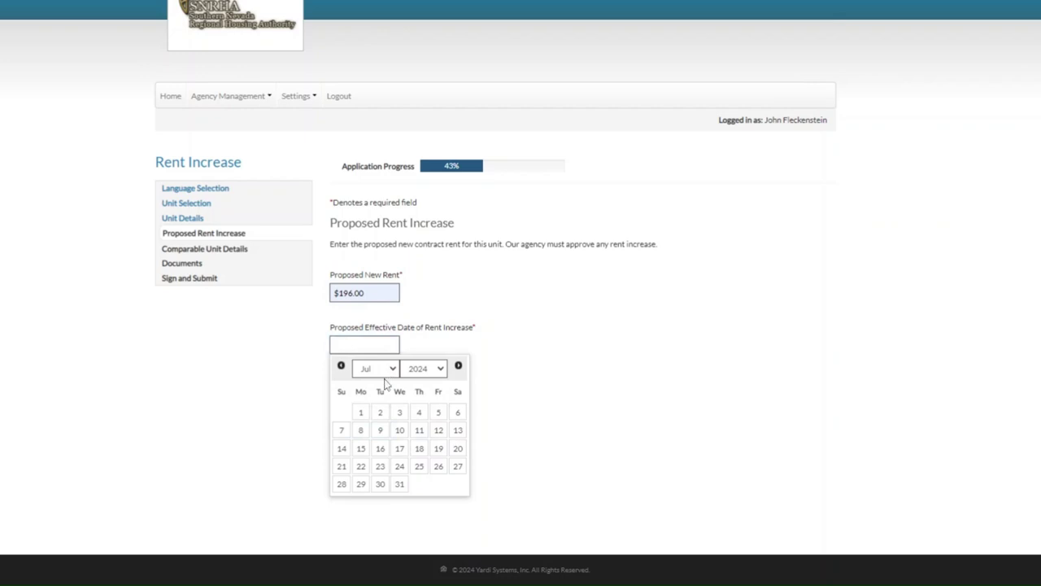
pyautogui.click(385, 383)
pyautogui.click(380, 413)
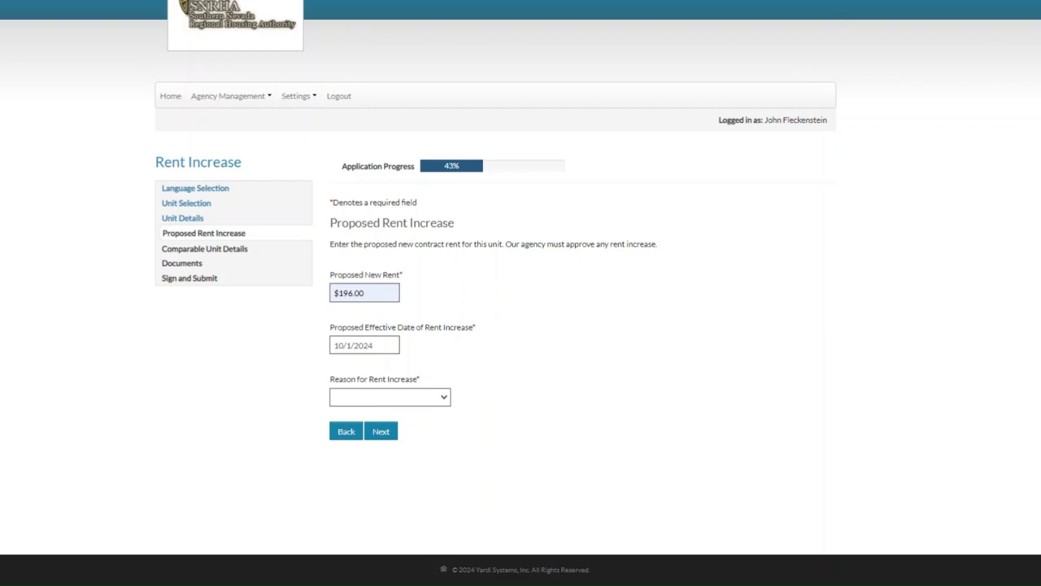
pyautogui.click(383, 417)
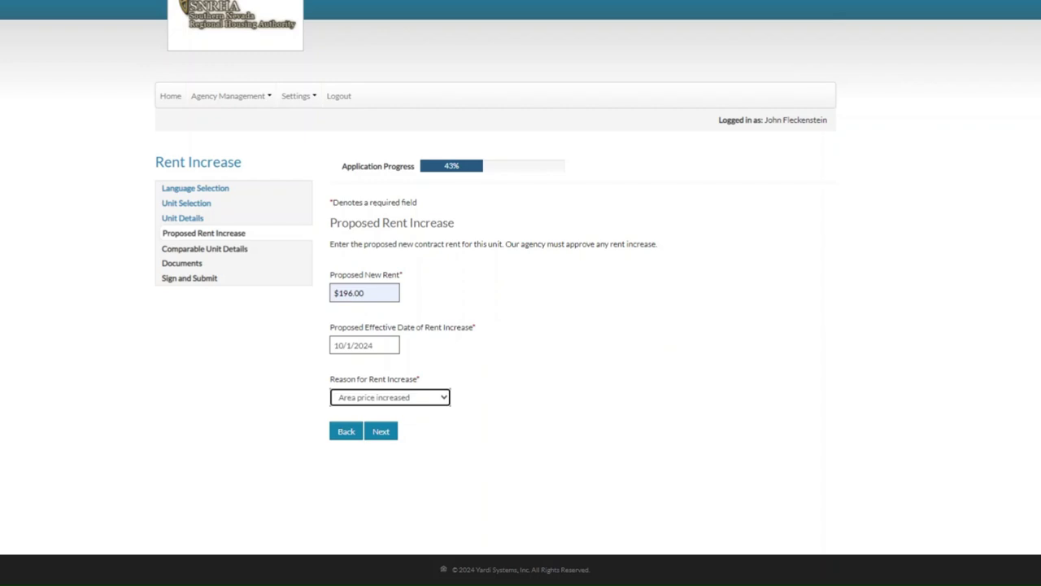
pyautogui.click(383, 438)
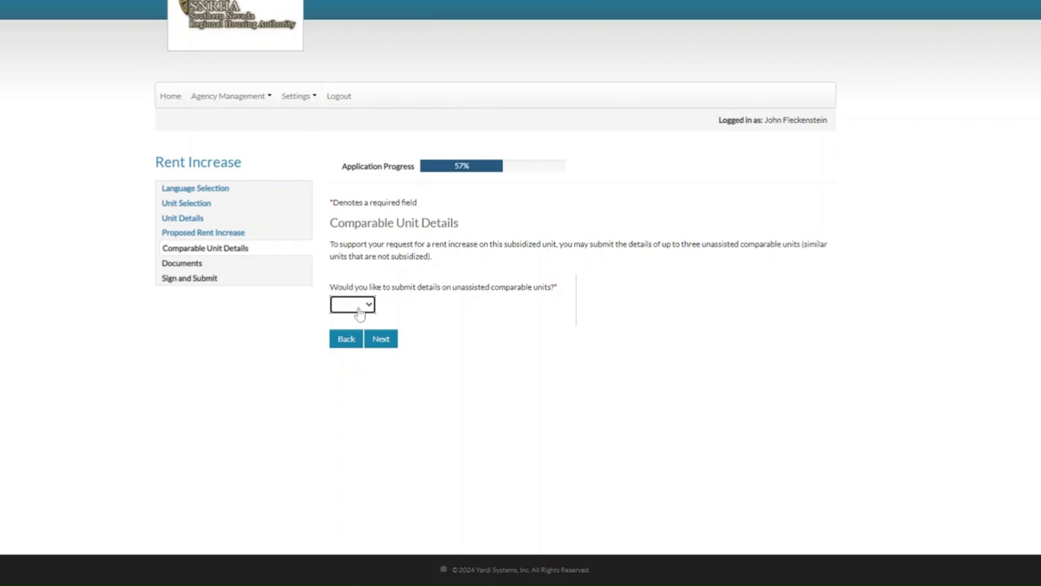
# - Go back from Comparable Unit Details to the Proposed Rent Increase step
pyautogui.click(350, 345)
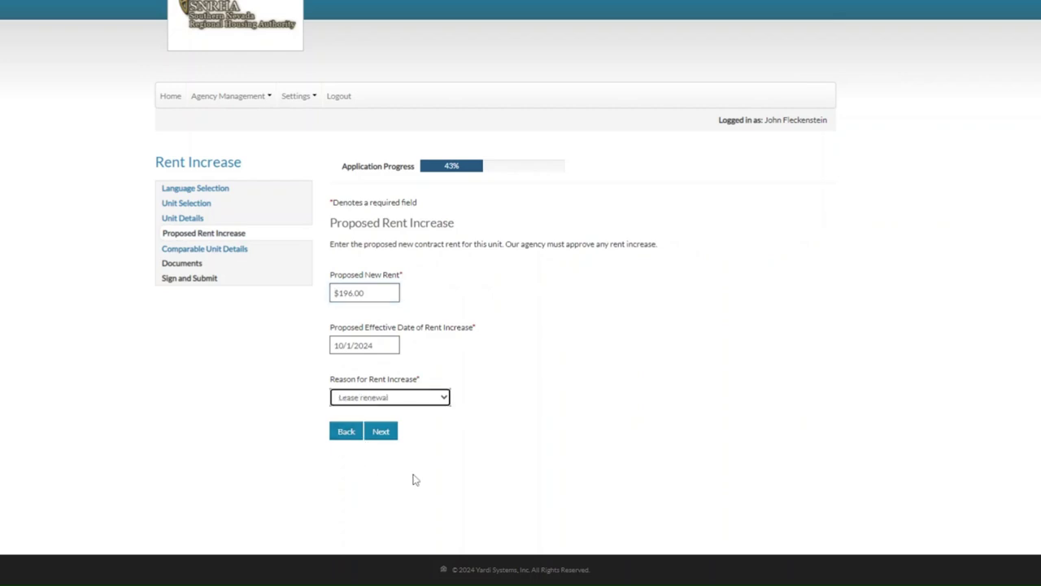
# - Set the reason back to Area price increased and continue to Comparable Unit Details
pyautogui.click(382, 439)
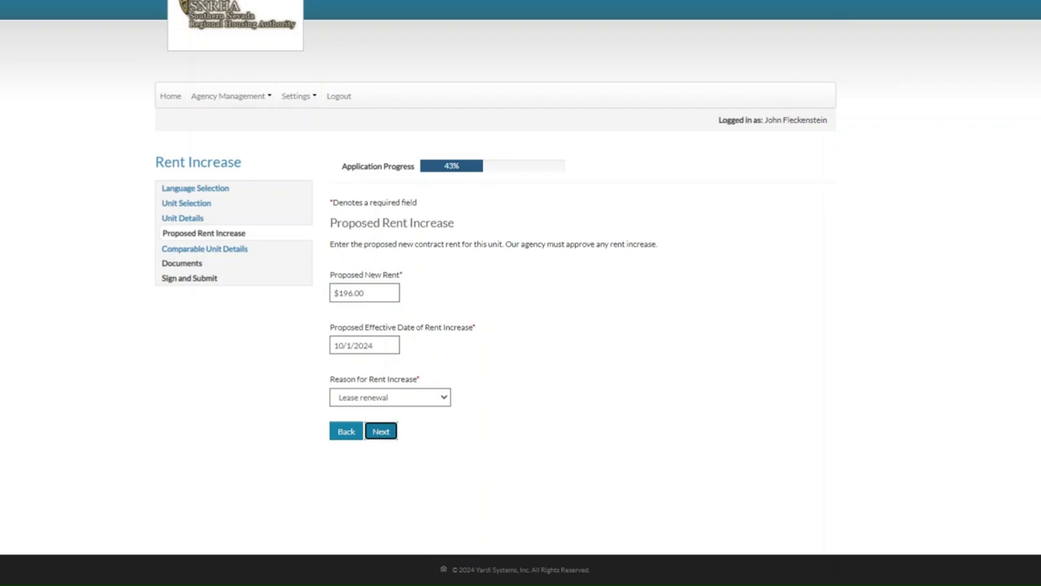
pyautogui.click(375, 414)
pyautogui.click(357, 479)
pyautogui.click(386, 434)
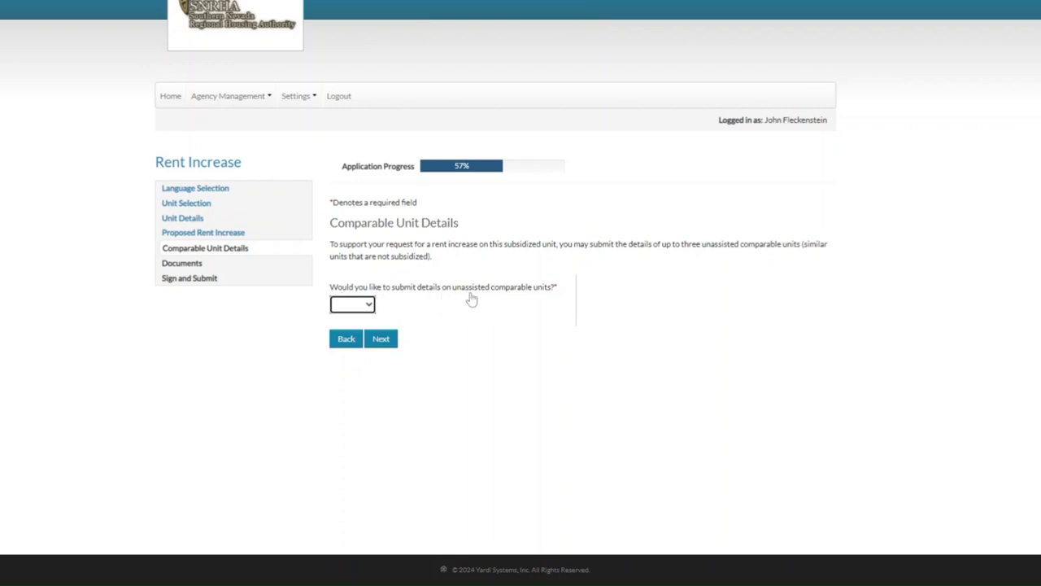
# - Answer Yes to submitting comparable units and set the count to 1
pyautogui.click(355, 320)
pyautogui.click(355, 320)
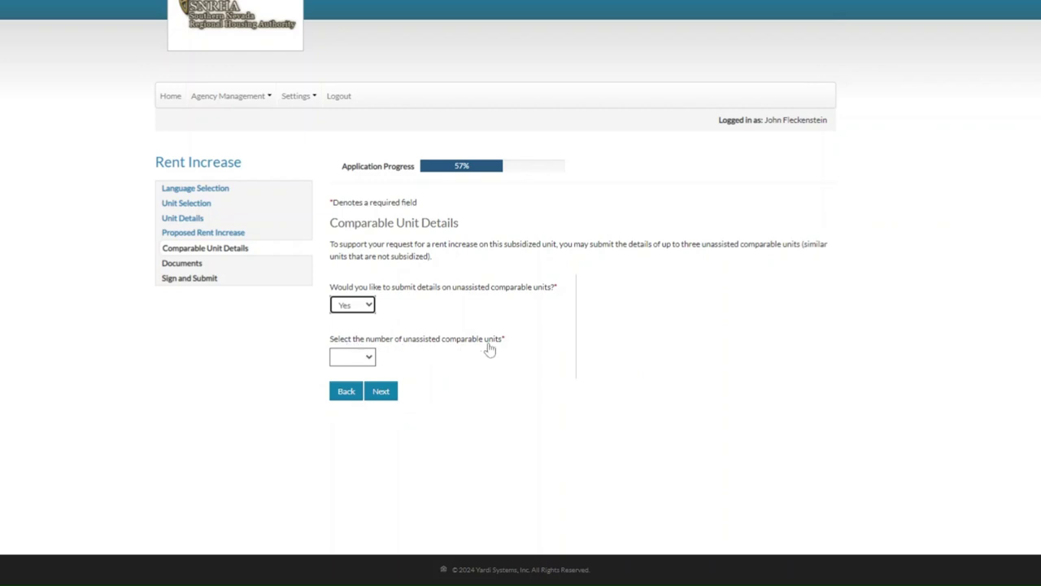
pyautogui.click(364, 371)
pyautogui.press('Down')
pyautogui.press('Tab')
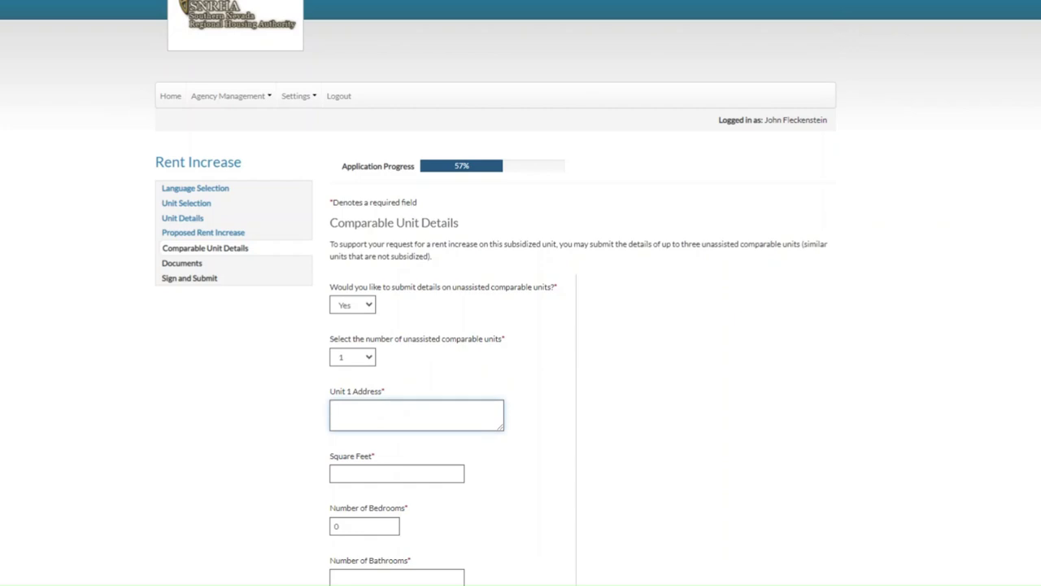
# - Enter the comparable unit: 123 Make Believe, 1100 sq ft, 2 bed, 1 bath, back yard, garage, rent 200
pyautogui.write('123 Make Believe')
pyautogui.click(397, 473)
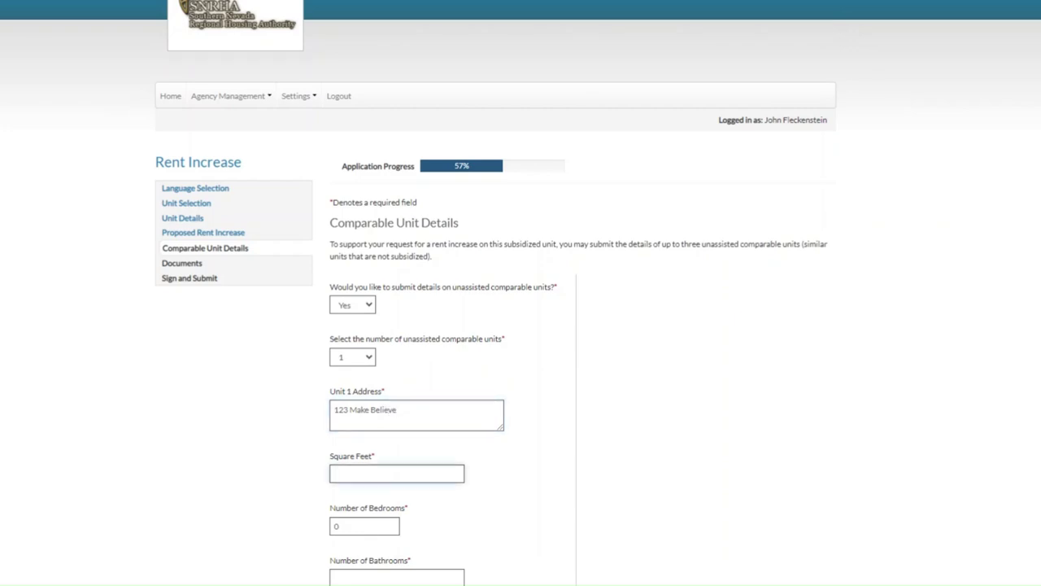
pyautogui.write('1100')
pyautogui.press('Tab')
pyautogui.write('2')
pyautogui.press('Tab')
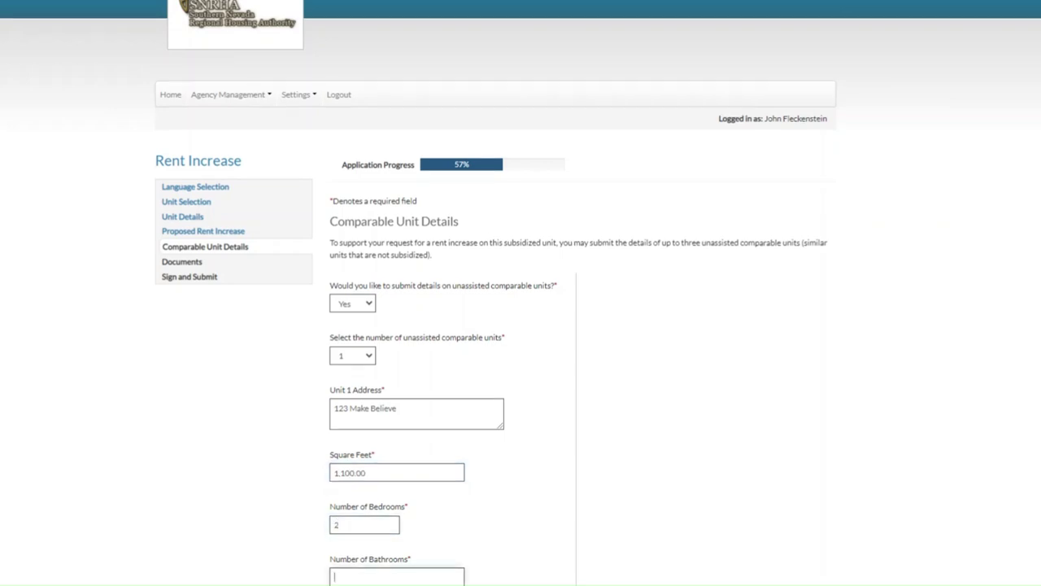
pyautogui.write('1')
pyautogui.scroll(-3, 727, 458)
pyautogui.press('Tab')
pyautogui.write('b')
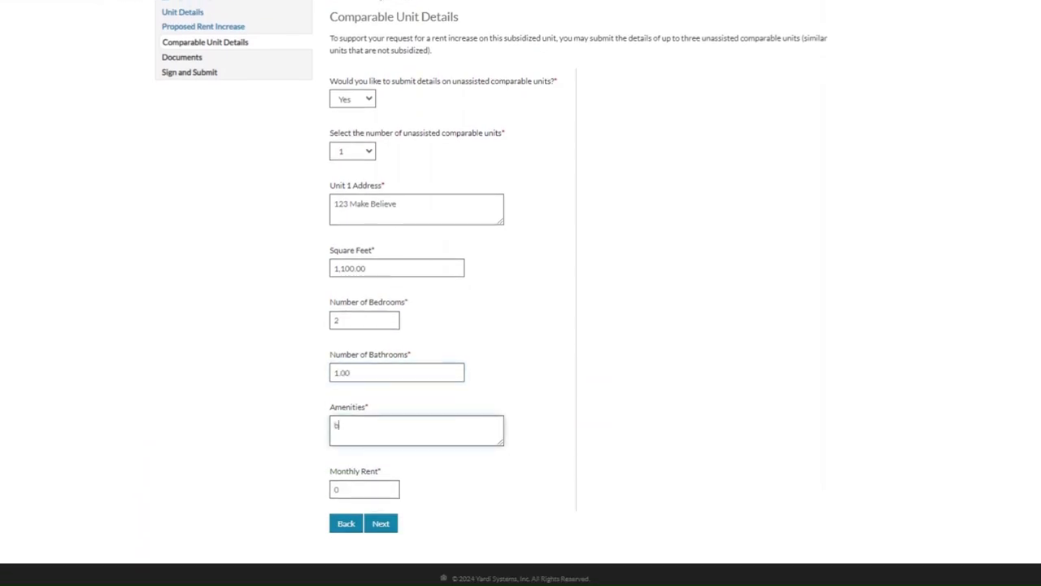
pyautogui.write('ack yard, garage.')
pyautogui.press('Tab')
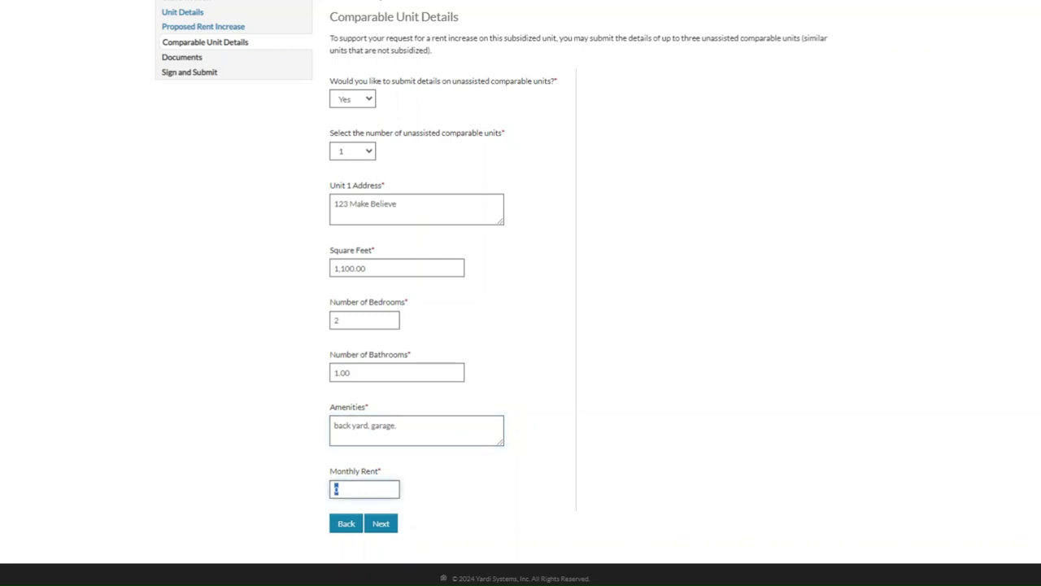
pyautogui.scroll(-1, 625, 476)
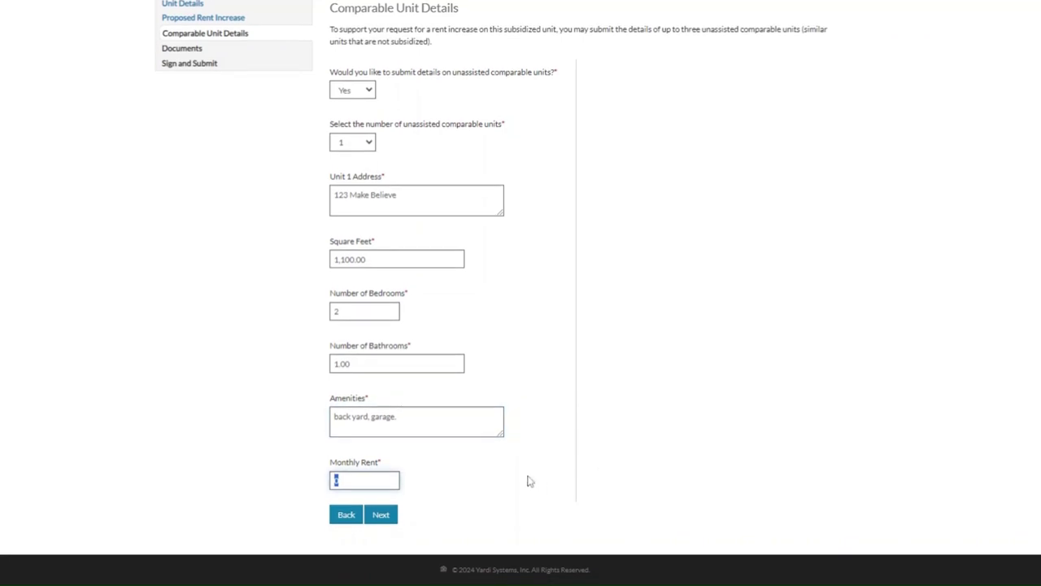
pyautogui.write('200')
# - Save comparables, upload the Proof of Delivery PDF described 'Notice and Proof of Delivery', and view it
pyautogui.click(379, 519)
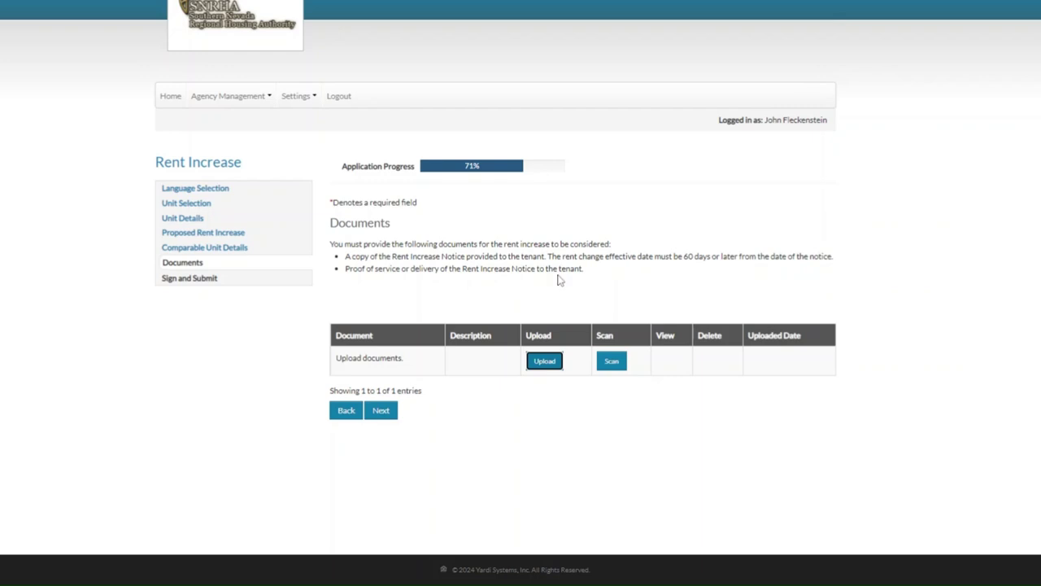
pyautogui.click(542, 365)
pyautogui.click(411, 275)
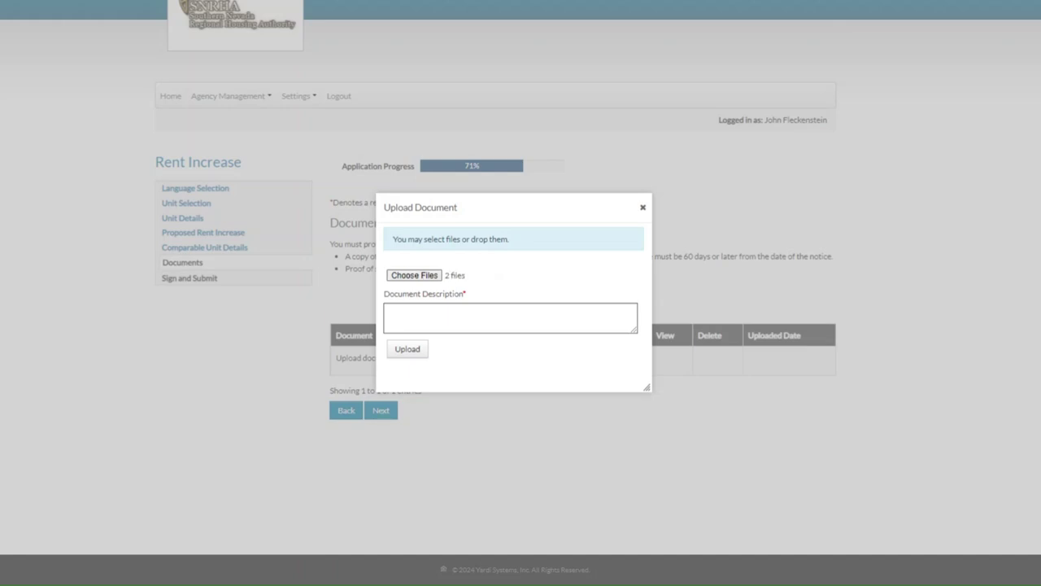
pyautogui.click(389, 311)
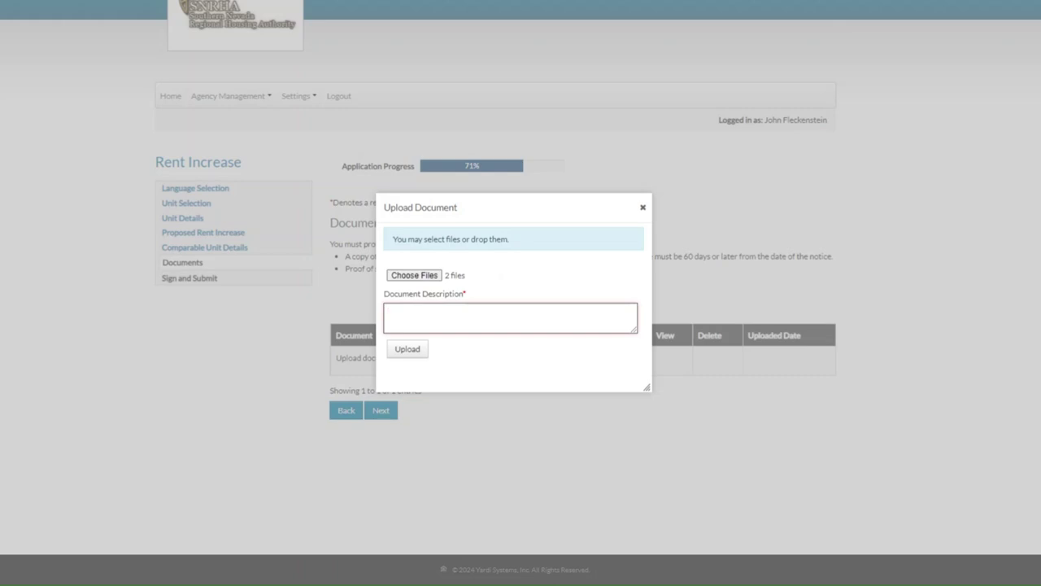
pyautogui.write('Notice and Proof of Delivery')
pyautogui.click(409, 355)
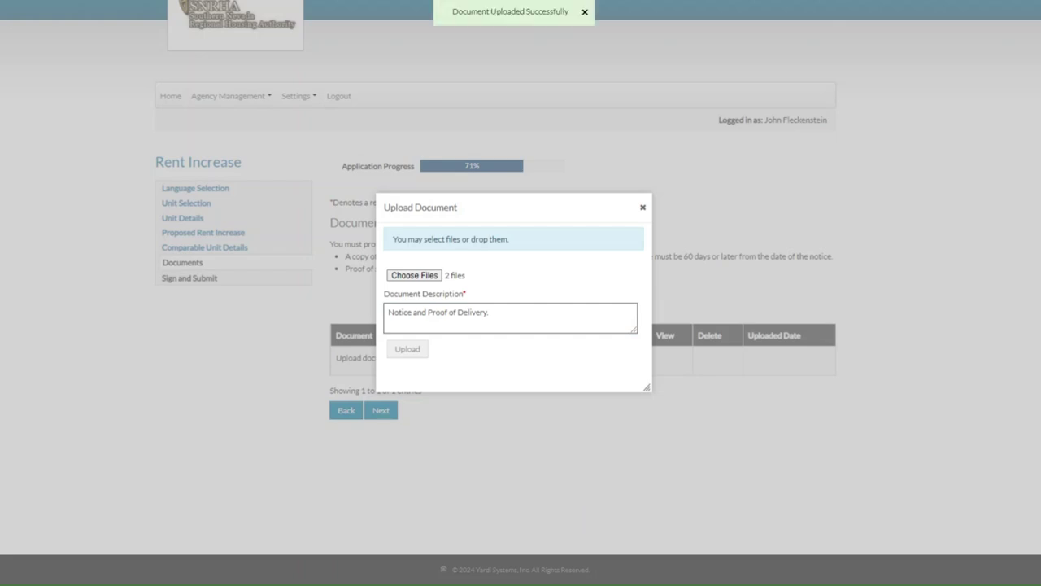
pyautogui.click(584, 11)
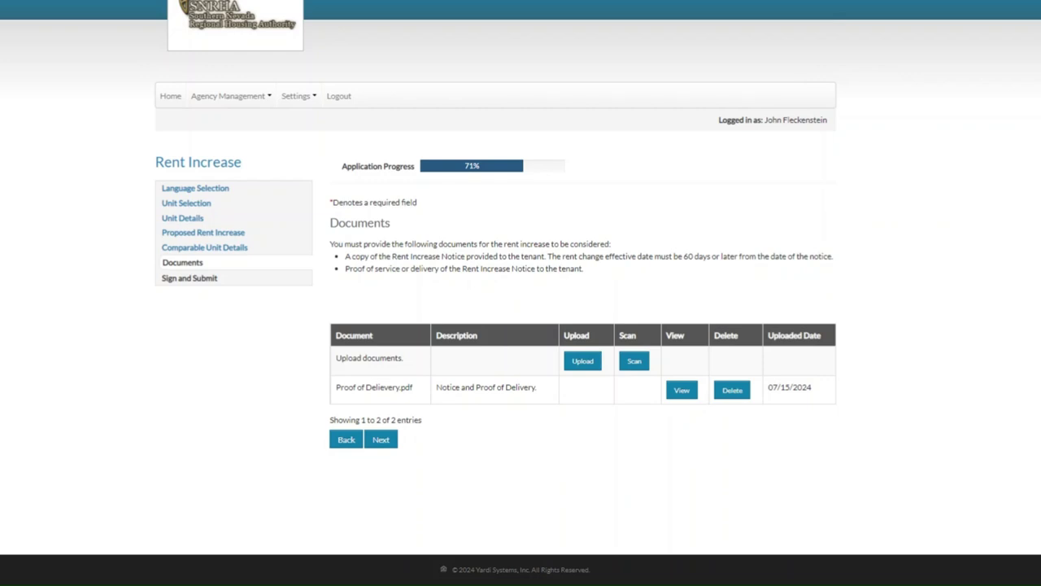
pyautogui.click(682, 390)
# - Advance to Sign and Submit and begin signing the signature document
pyautogui.click(381, 439)
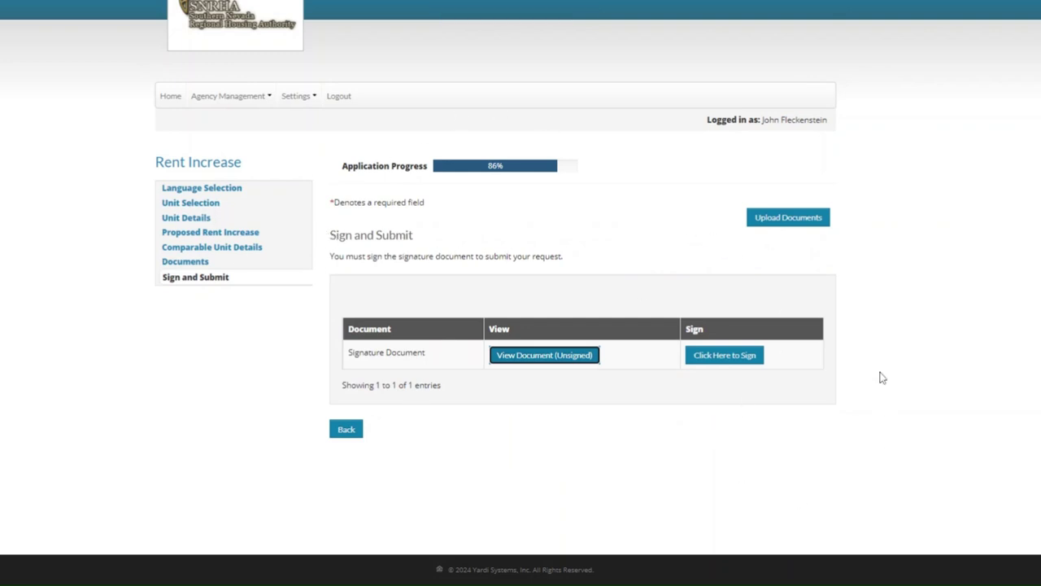
pyautogui.click(725, 361)
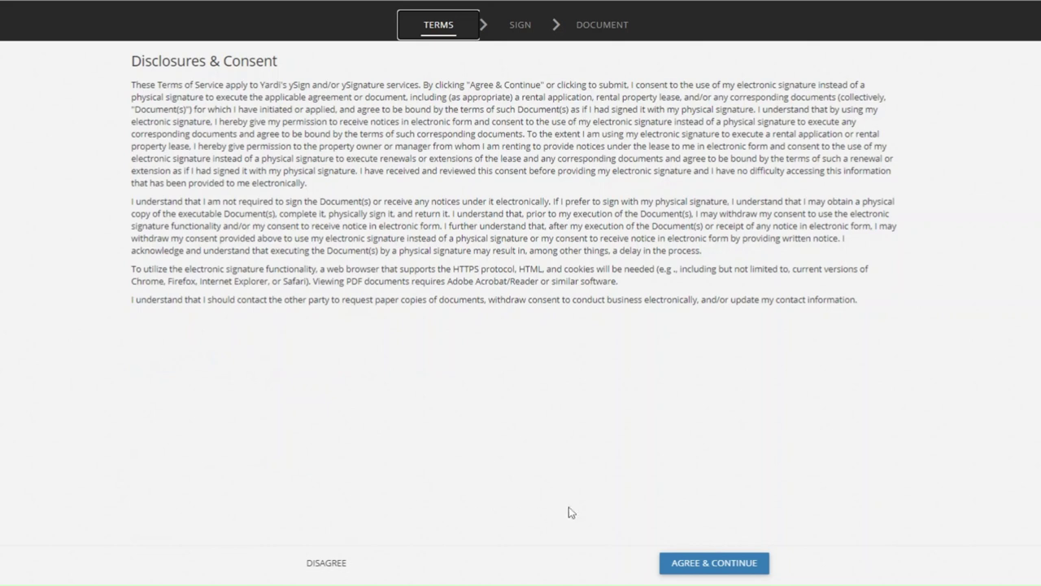
# - Accept the e-signature terms, draw the landlord signature and initials, and save them
pyautogui.click(721, 569)
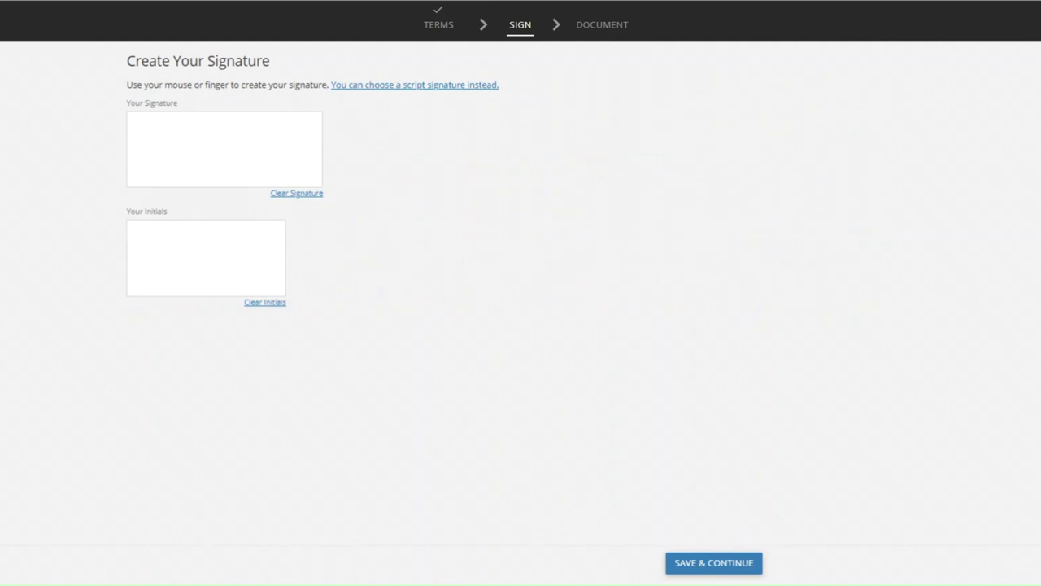
pyautogui.moveTo(147, 149)
pyautogui.mouseDown()
pyautogui.moveTo(148, 136)
pyautogui.moveTo(154, 164)
pyautogui.moveTo(169, 139)
pyautogui.moveTo(174, 158)
pyautogui.moveTo(221, 146)
pyautogui.mouseUp()
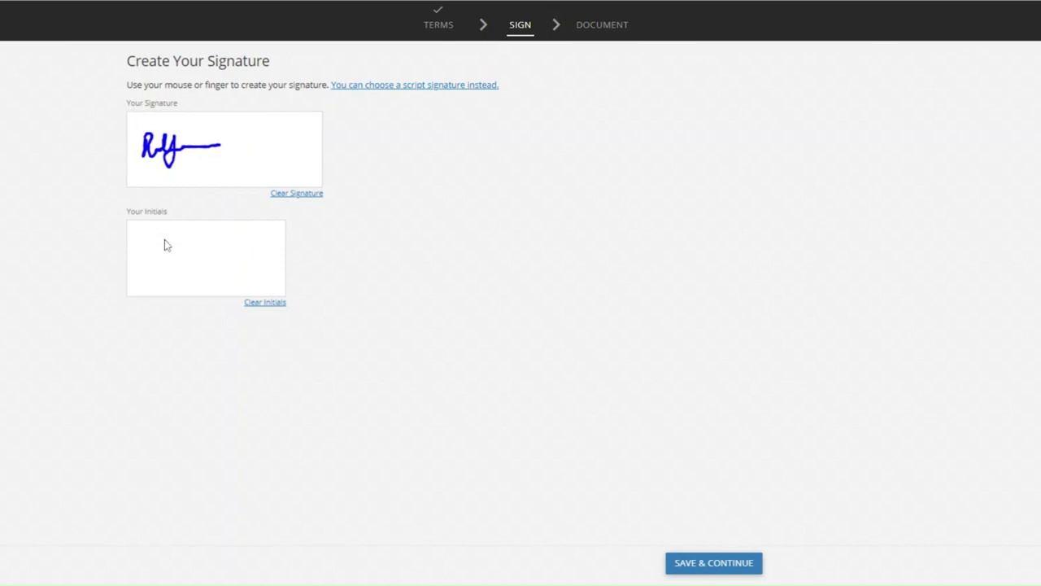
pyautogui.moveTo(169, 264); pyautogui.dragTo(200, 257)
pyautogui.click(711, 573)
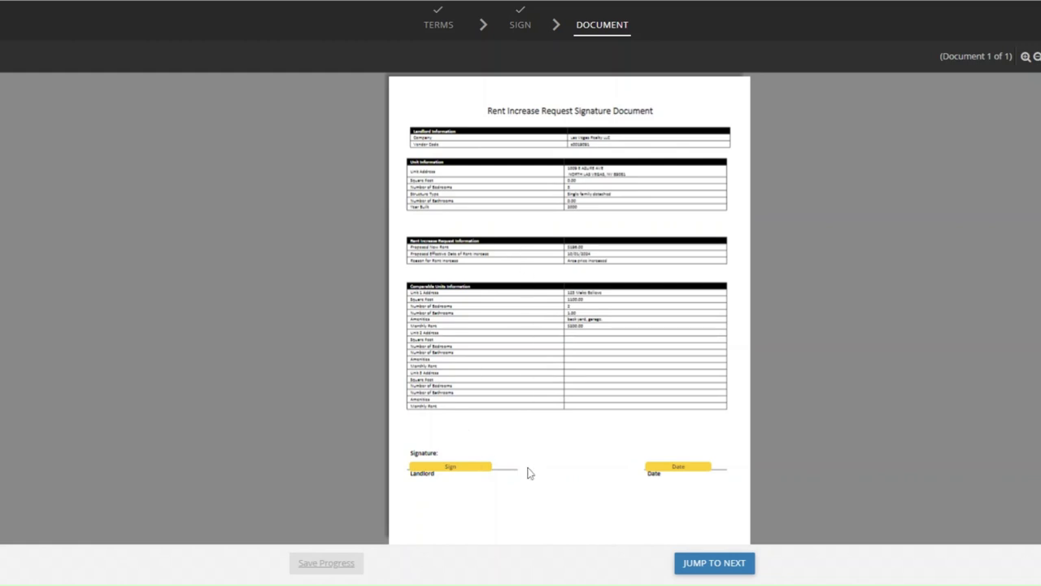
# - Fill the landlord signature and date fields, complete signing, and acknowledge the Document Completed message
pyautogui.click(453, 470)
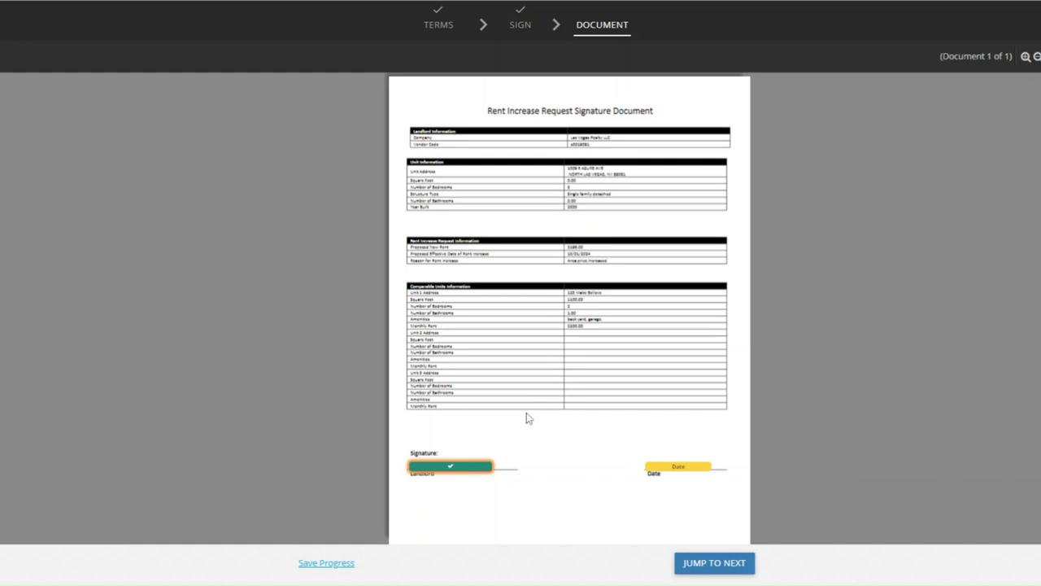
pyautogui.click(692, 470)
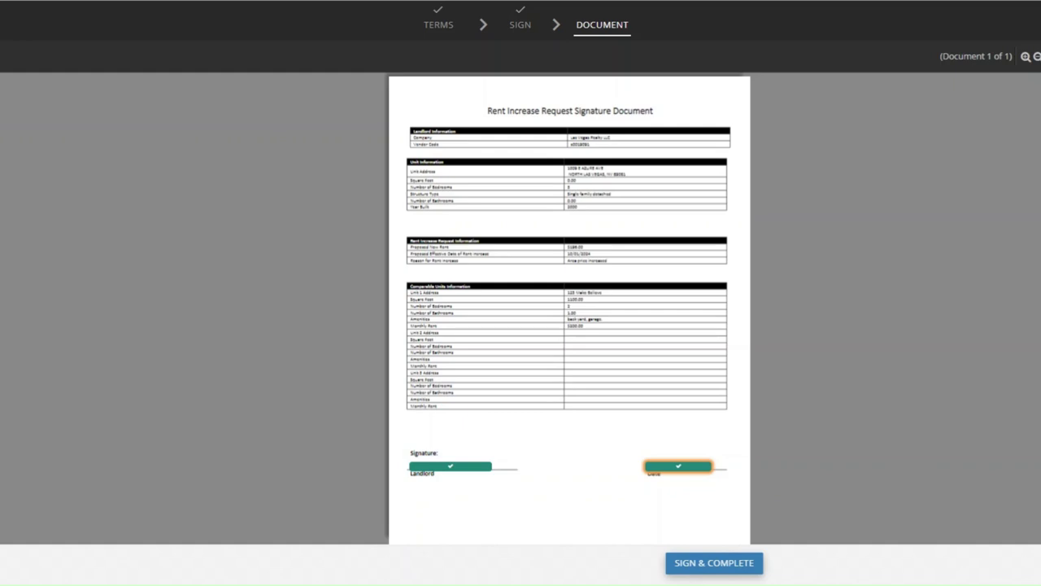
pyautogui.click(714, 566)
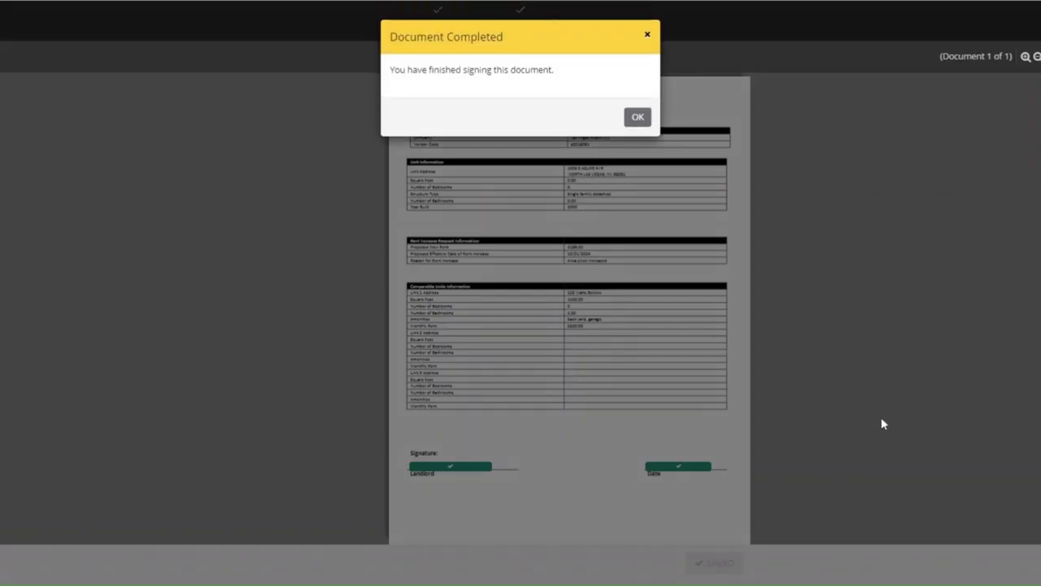
pyautogui.click(637, 118)
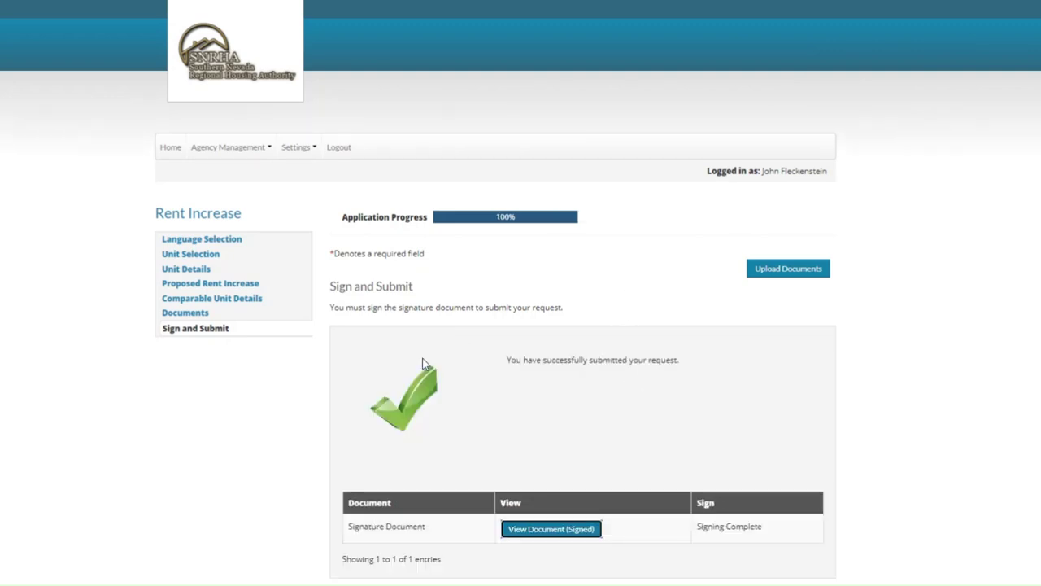
pyautogui.scroll(-2, 455, 438)
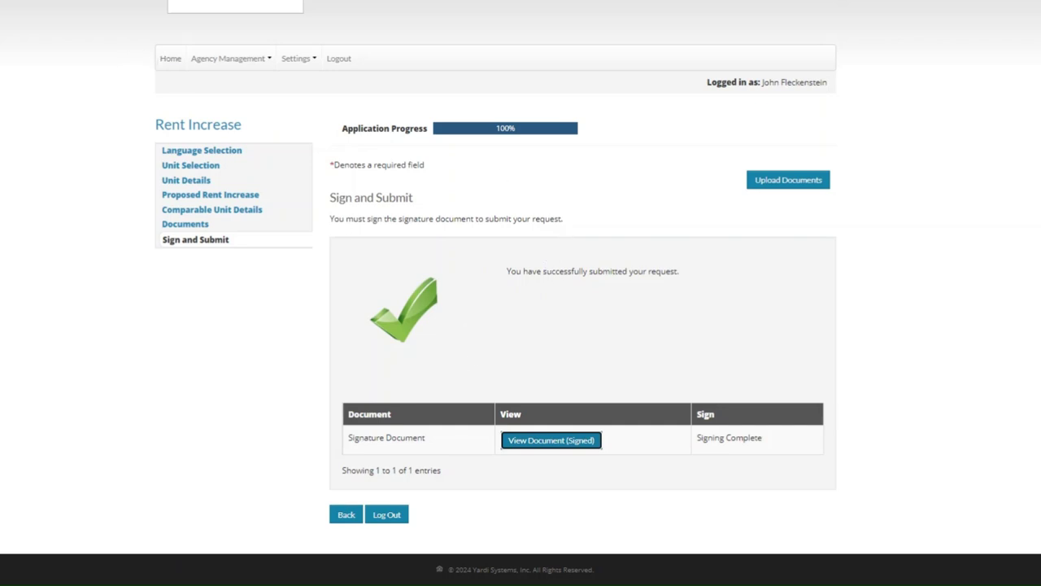
pyautogui.scroll(1, 193, 392)
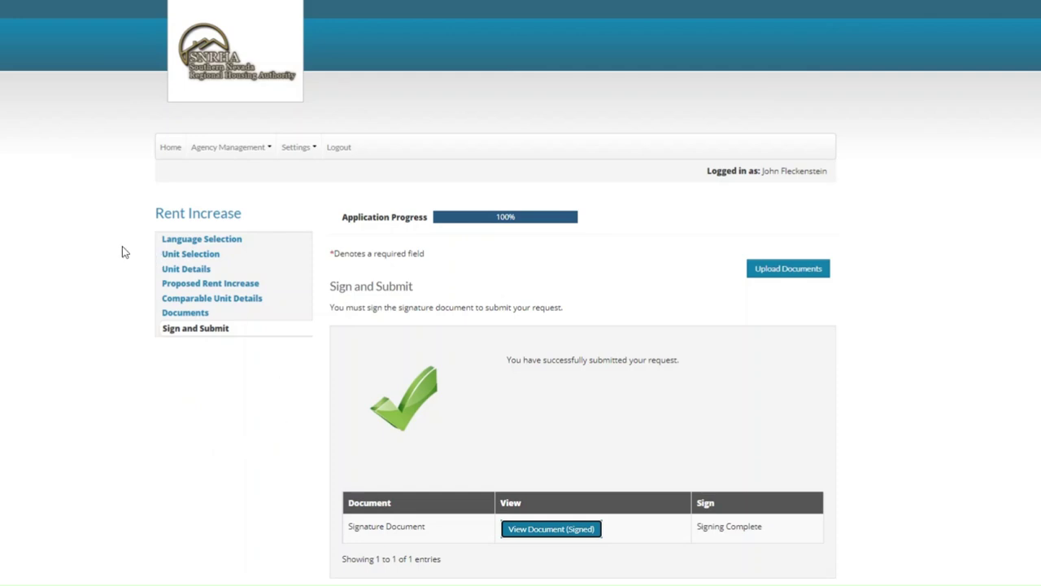
# - Go from Home to the Settings Change Email page, then on to Change Password
pyautogui.click(173, 156)
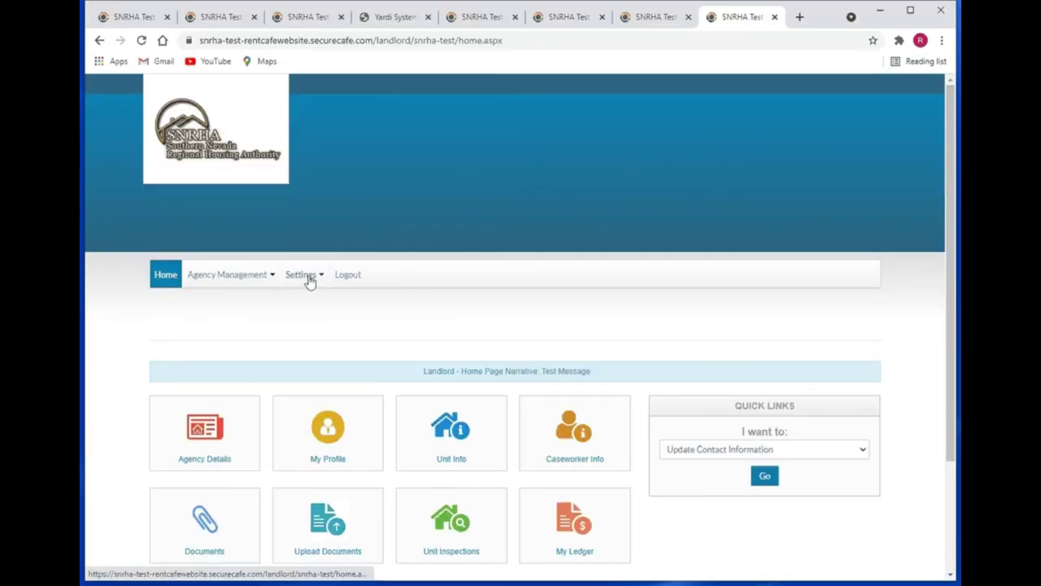
pyautogui.click(308, 277)
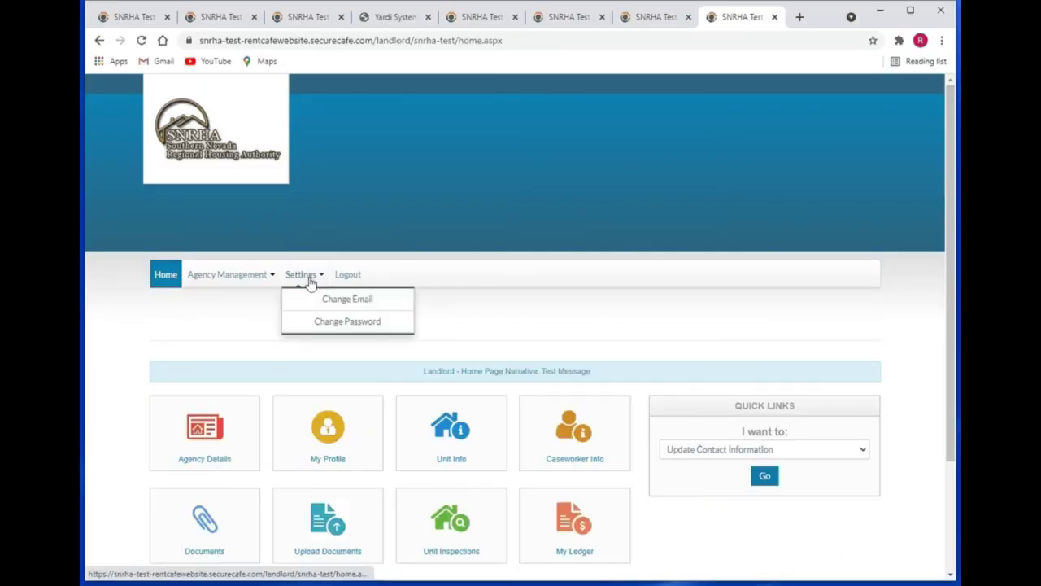
pyautogui.click(347, 301)
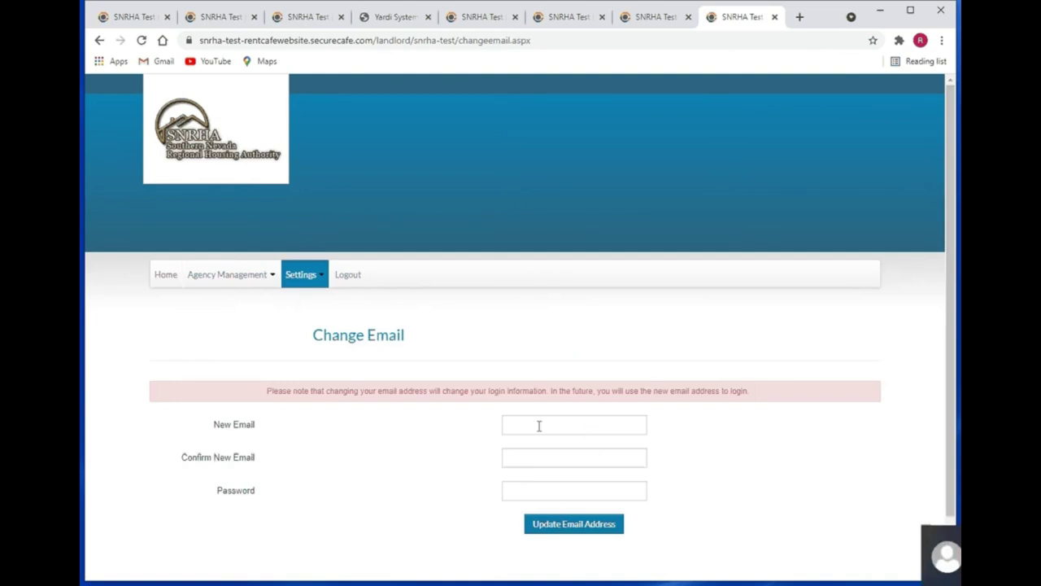
pyautogui.click(544, 492)
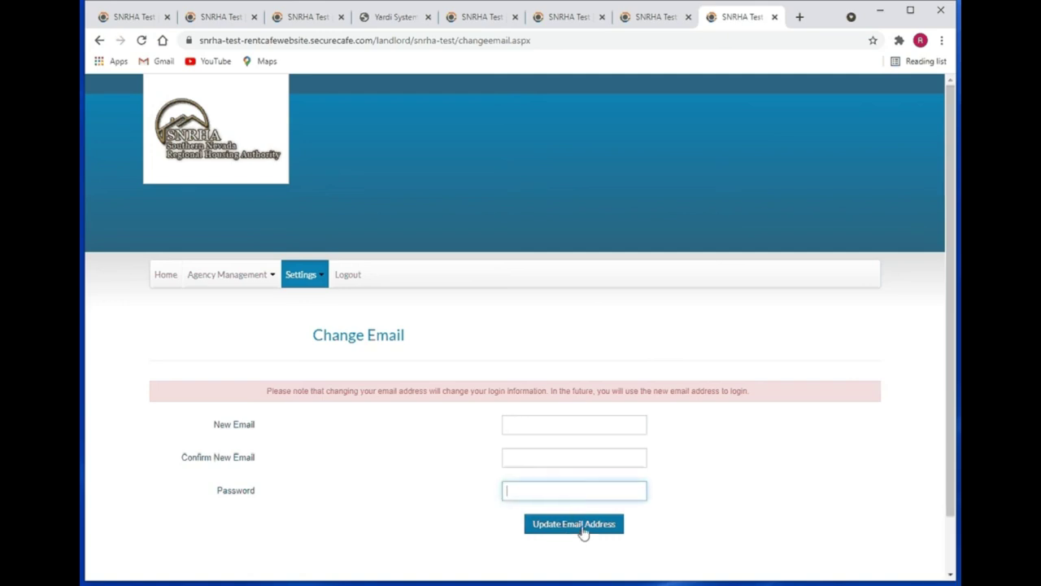
pyautogui.click(317, 278)
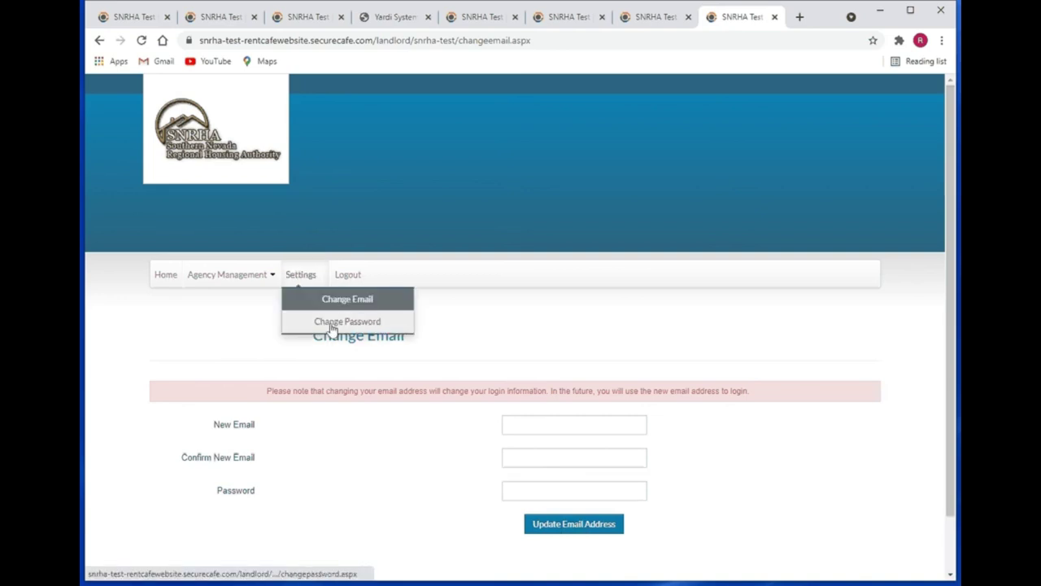
pyautogui.click(334, 323)
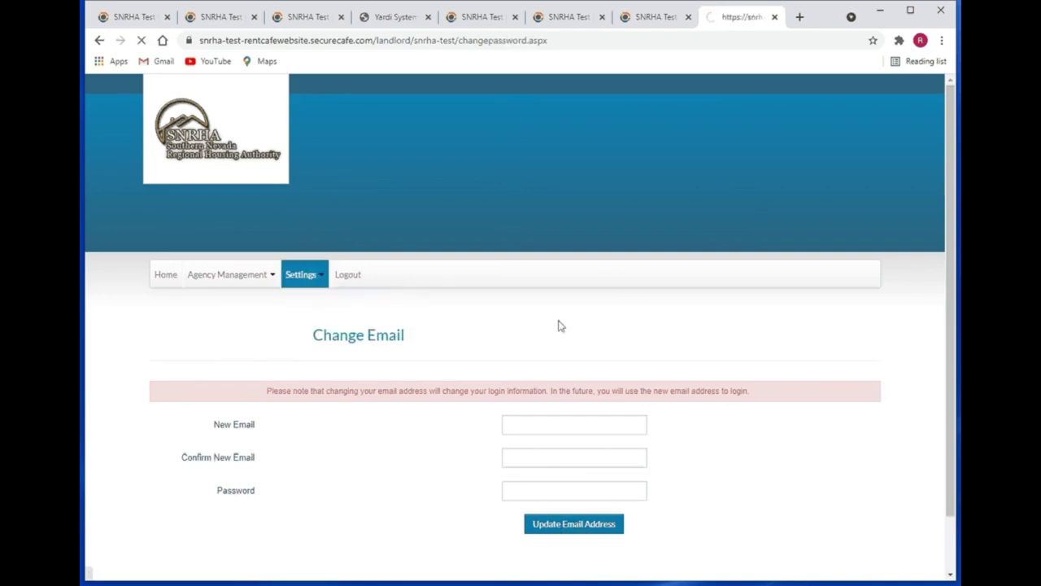
# - Reopen and close the Settings menu, leaving the blank current, new and confirm password fields showing
pyautogui.click(297, 277)
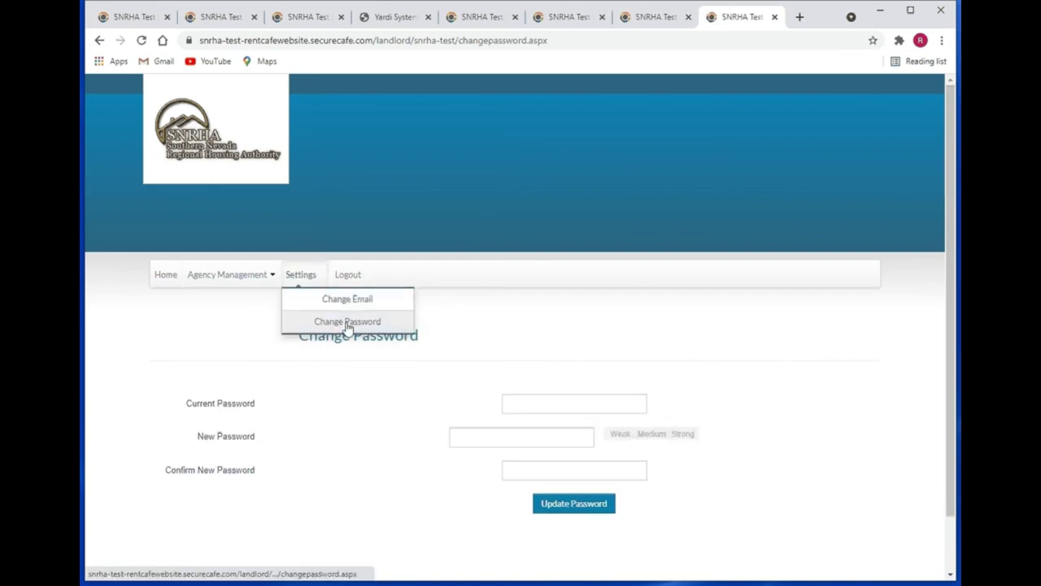
pyautogui.click(523, 405)
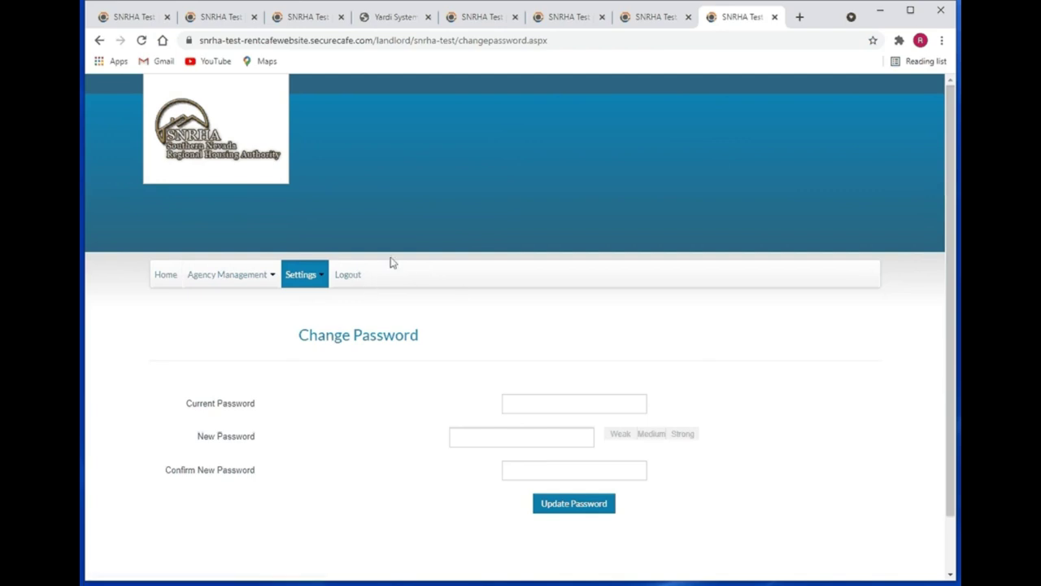
# - Return to the home page with its agency tiles and log out of the landlord portal
pyautogui.click(166, 275)
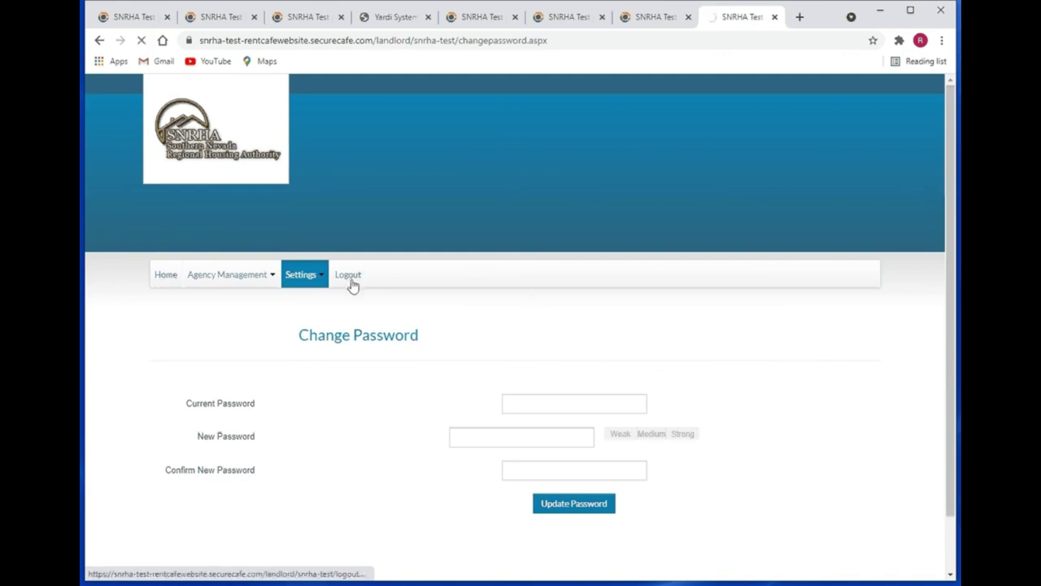
pyautogui.scroll(-2, 570, 344)
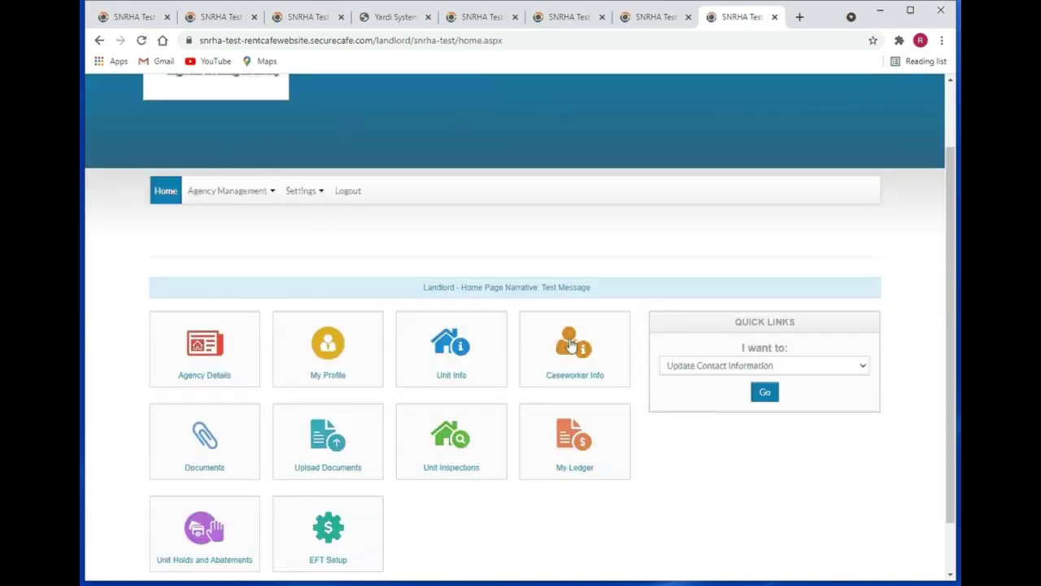
pyautogui.scroll(1, 572, 346)
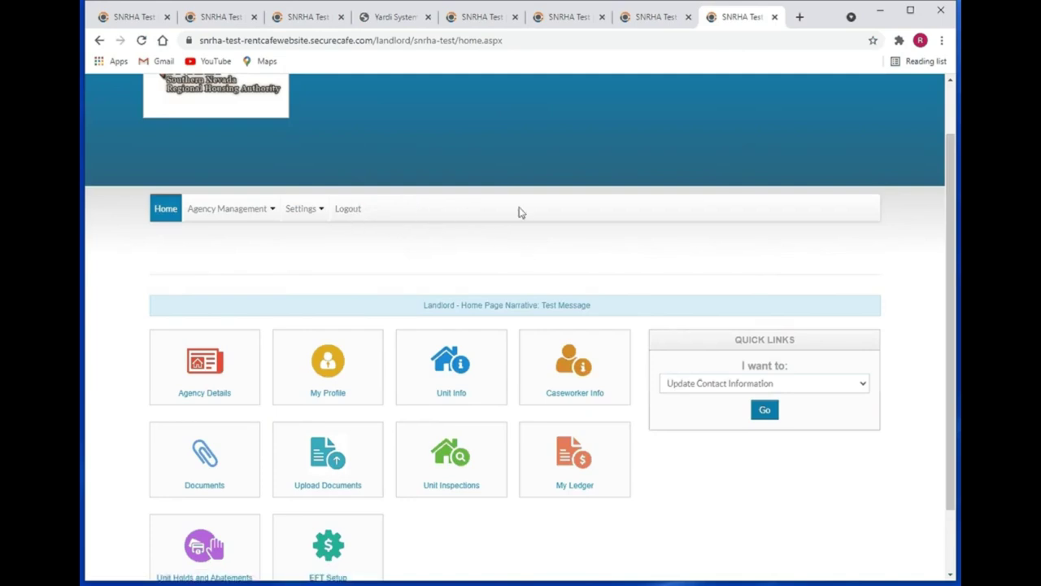
pyautogui.click(347, 211)
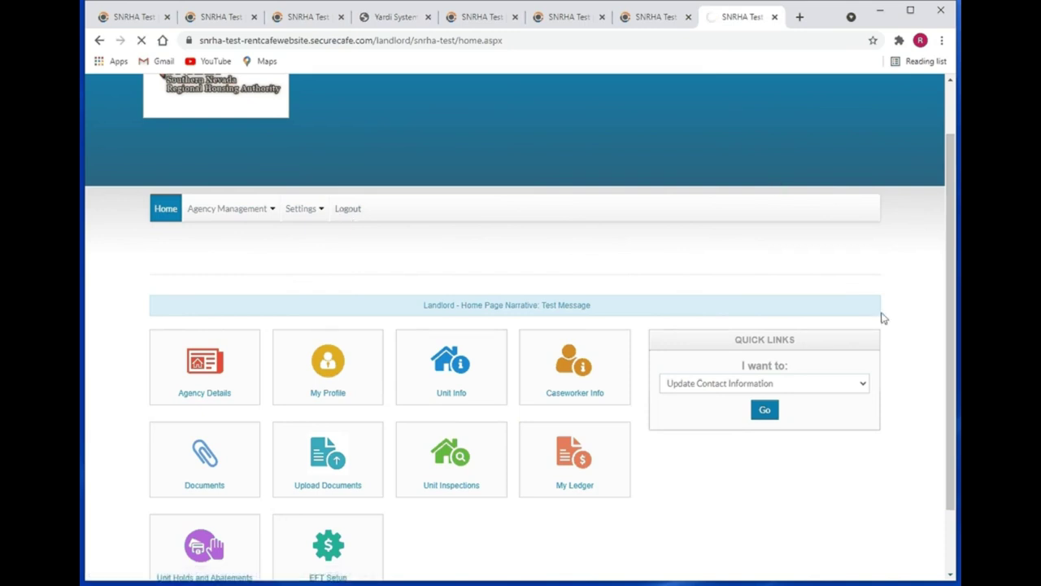